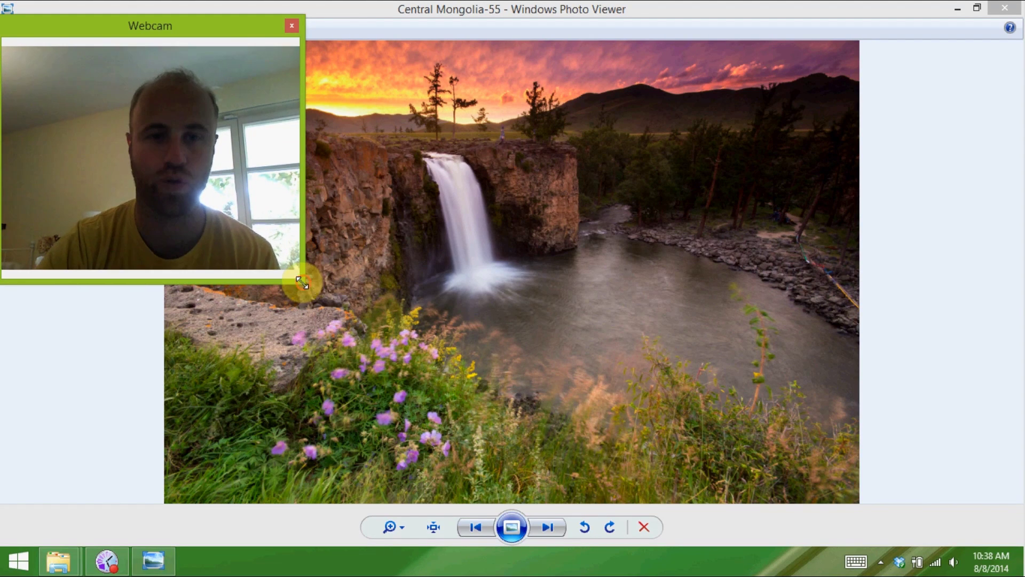
- Close the Central Mongolia-55 photo to reveal the Orkhon Falls folder with IMG_8668 and IMG_8669 selected
drag(238, 236, 178, 202)
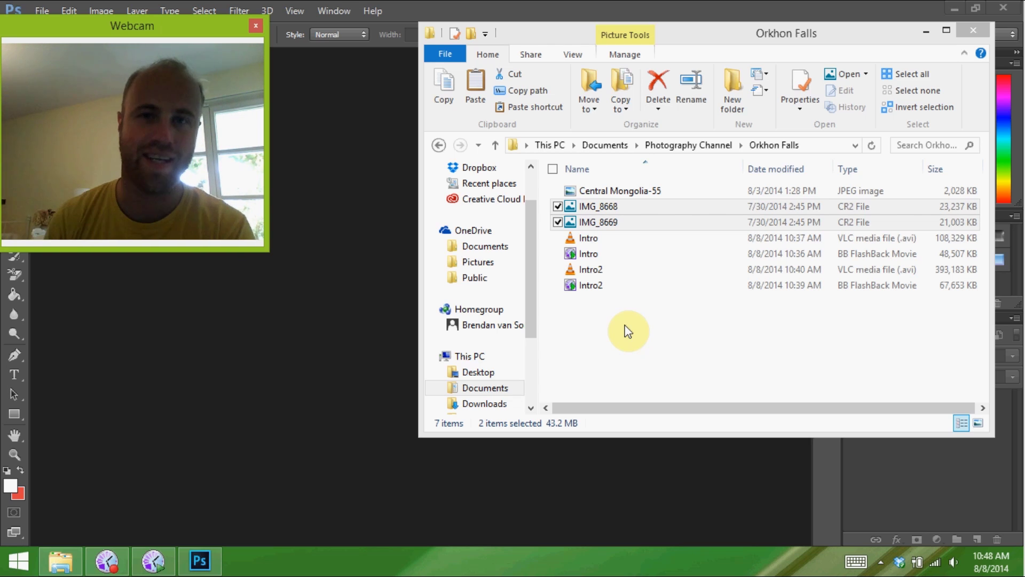
- Open the IMG_8668 and IMG_8669 CR2 files together in Camera Raw 8.6
drag(622, 206, 345, 302)
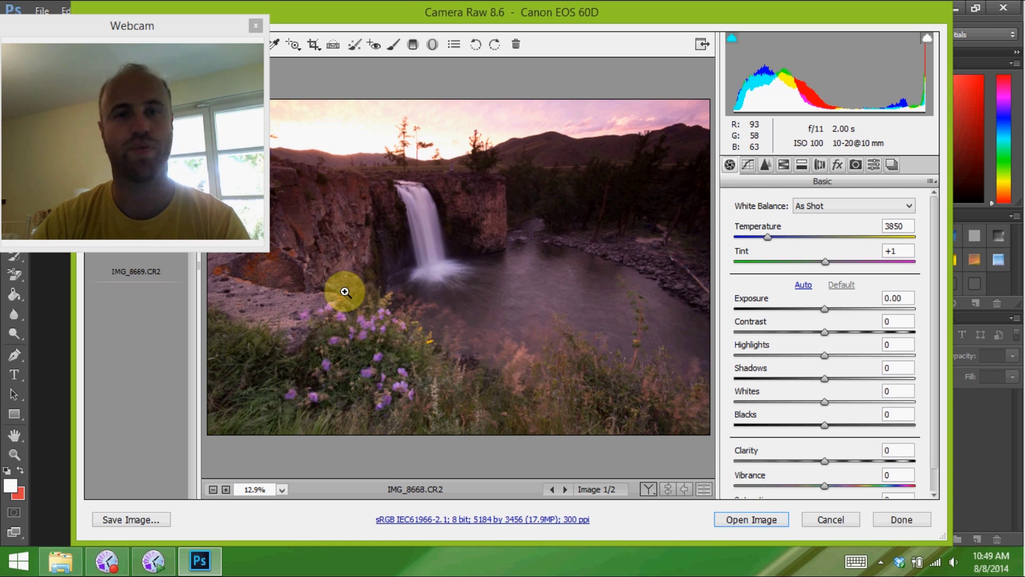
drag(194, 27, 160, 319)
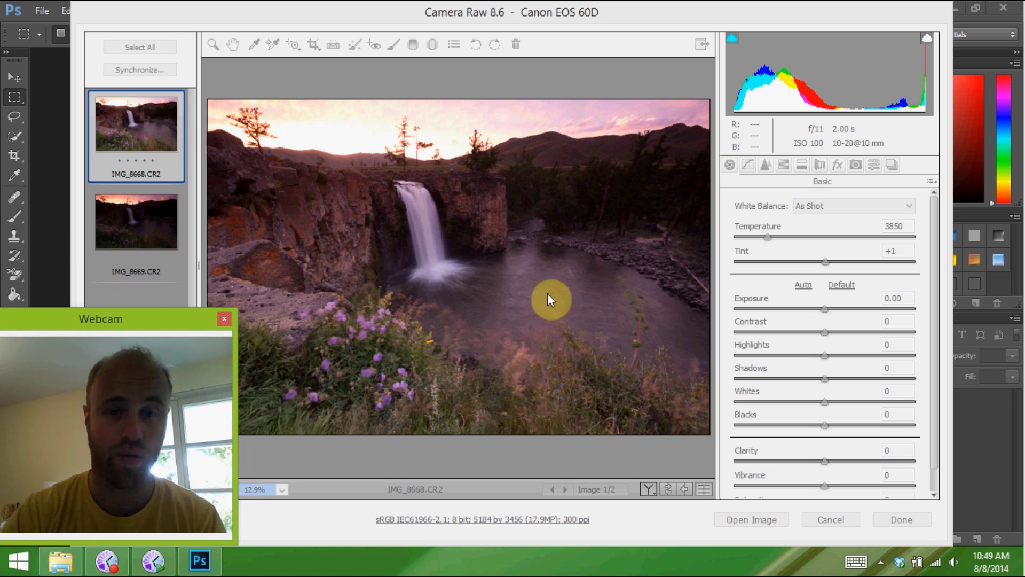
click(137, 223)
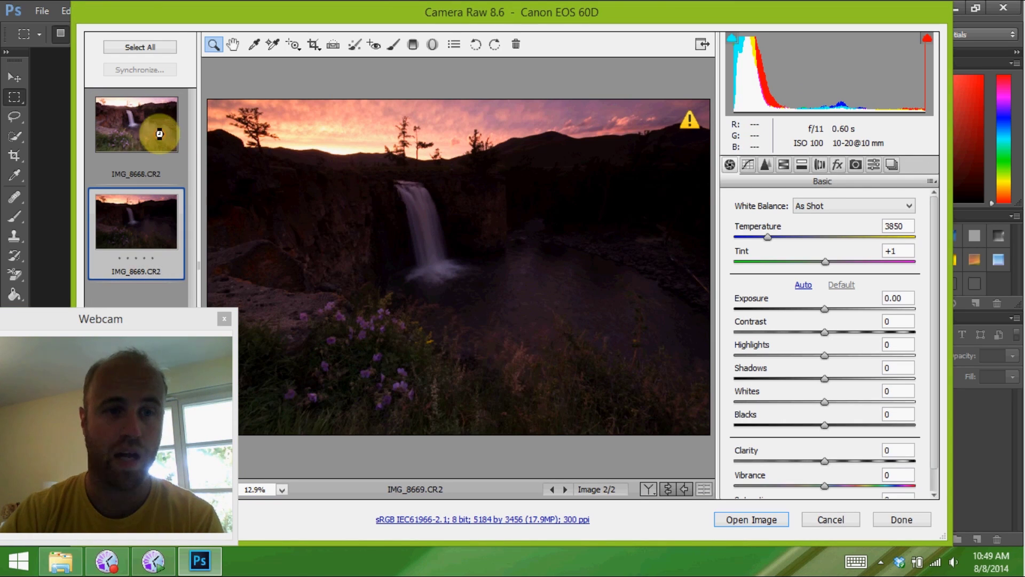
click(156, 132)
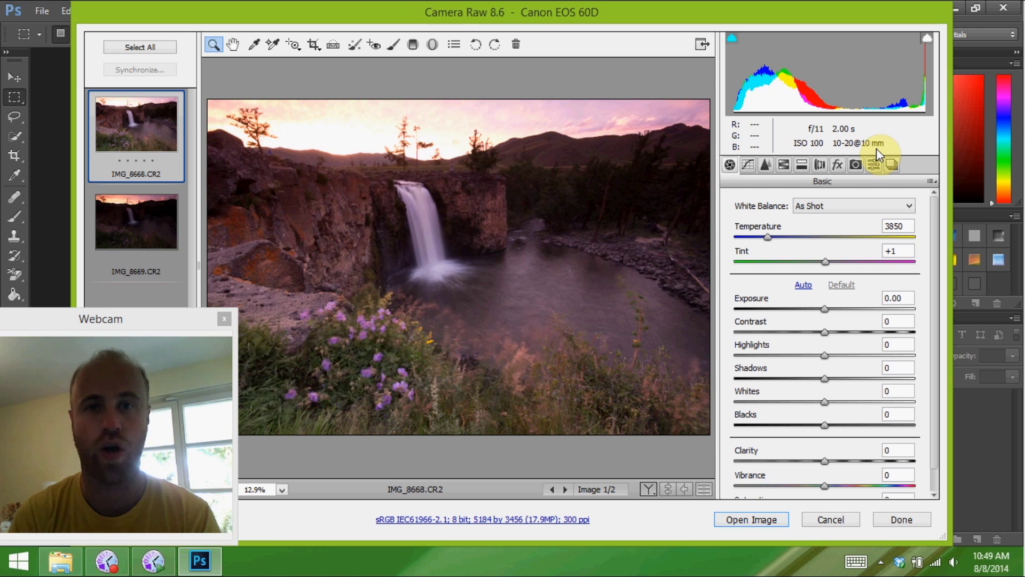
click(167, 229)
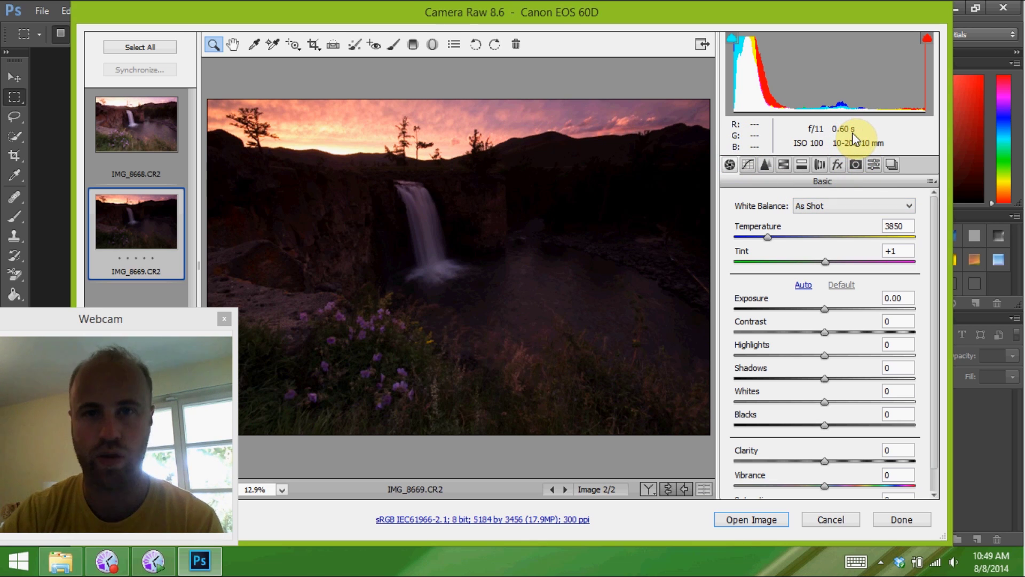
click(142, 129)
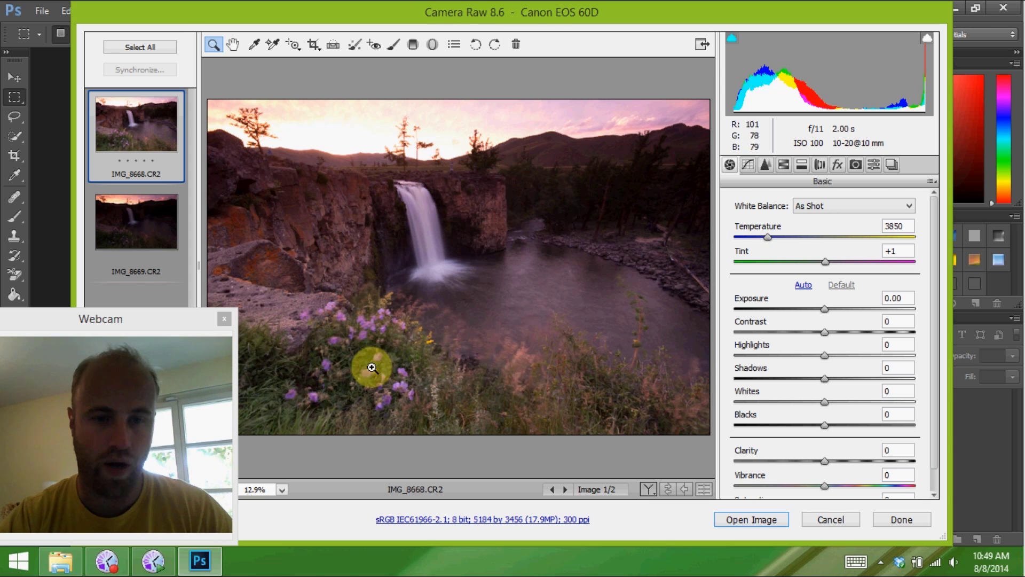
- Set the foreground exposure's Tint to -47, Temperature to 3650 and Exposure to +0.65
click(809, 262)
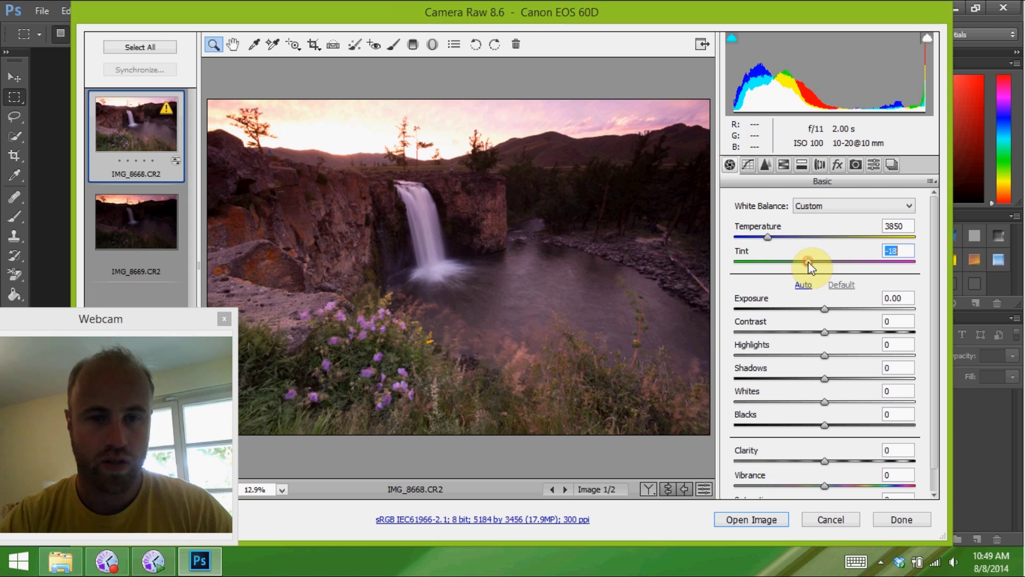
drag(810, 265, 799, 266)
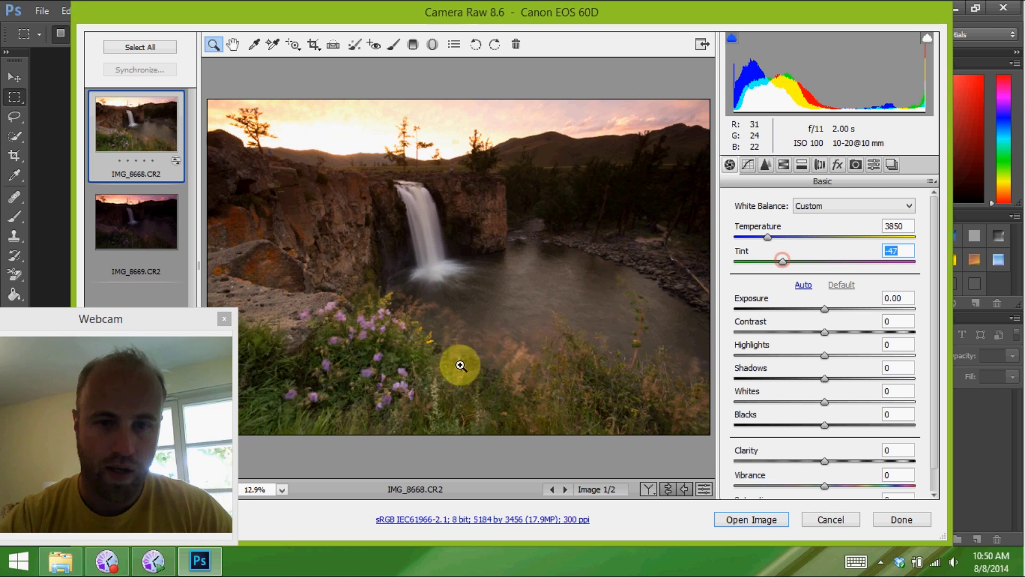
drag(769, 238, 764, 239)
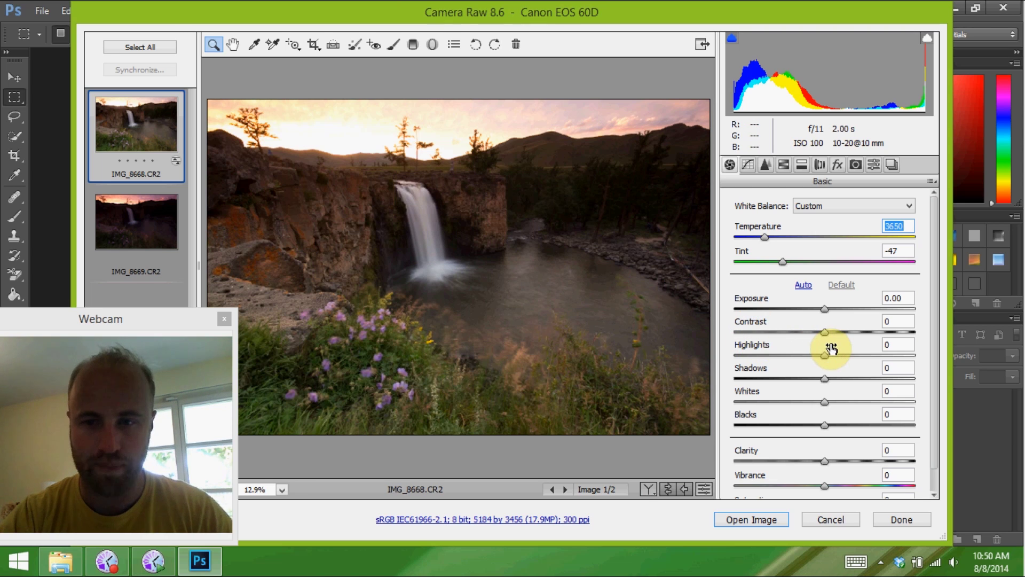
drag(825, 310, 836, 308)
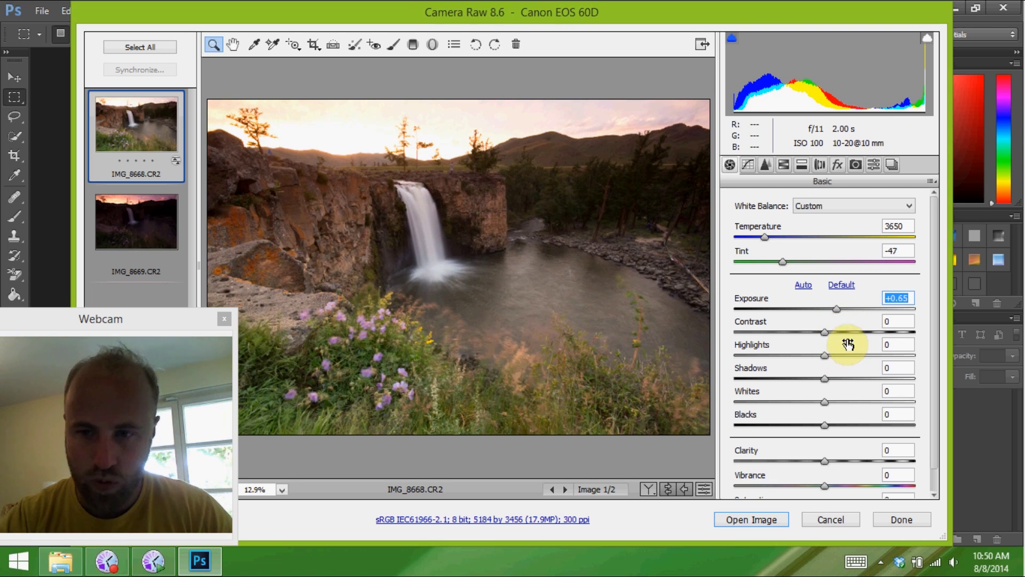
- Set Shadows +18, Blacks -42, Contrast +5, Vibrance +53 and Saturation +5
click(849, 379)
drag(849, 380, 840, 379)
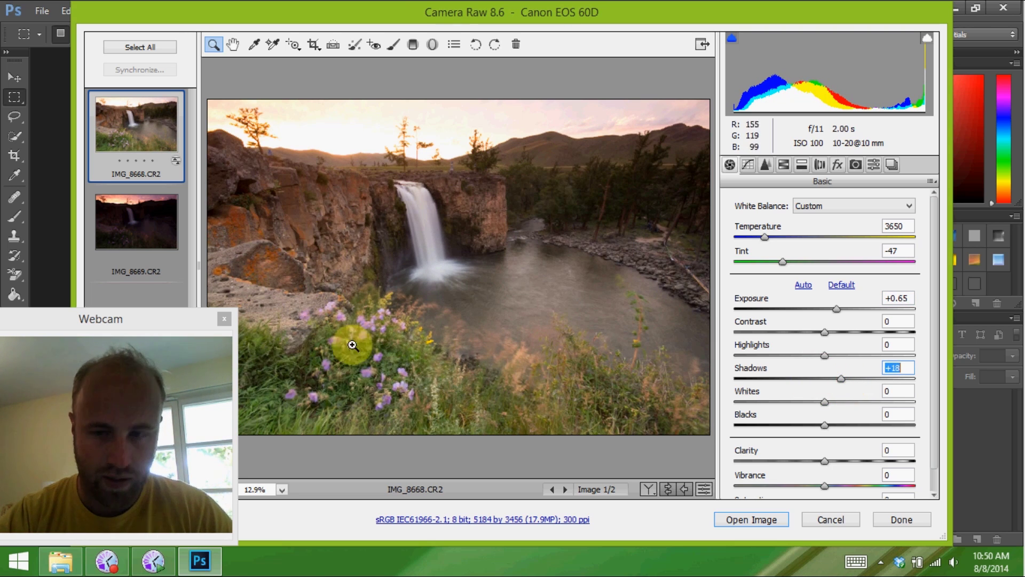
drag(817, 425, 789, 427)
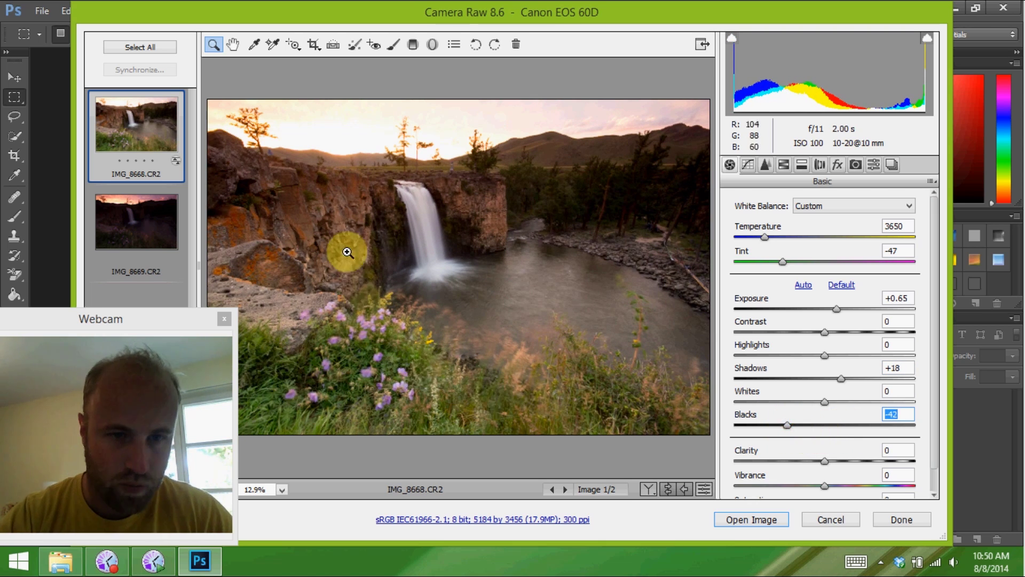
drag(860, 333, 829, 332)
scroll(788, 368, down, 1)
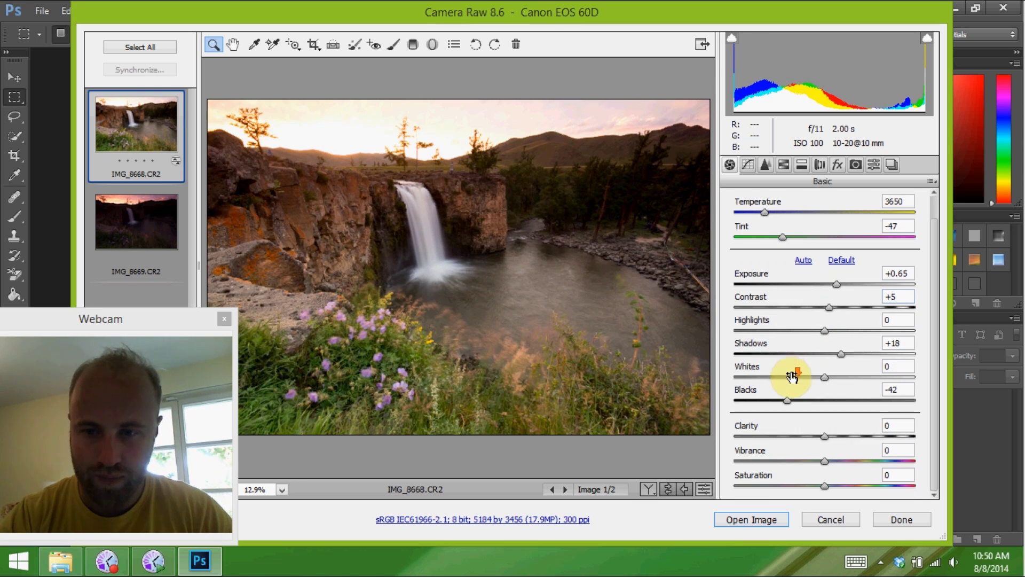
click(862, 461)
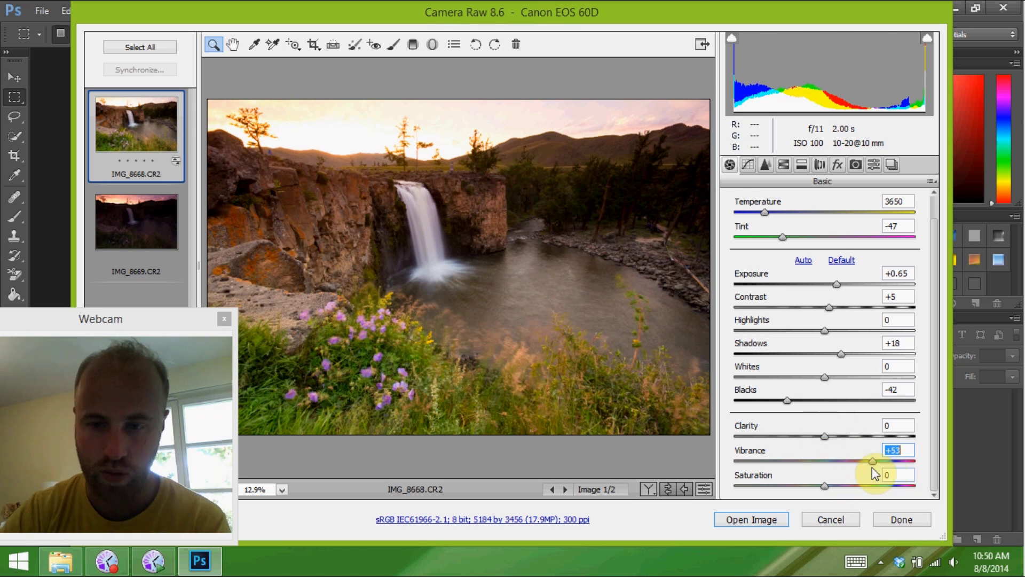
click(839, 486)
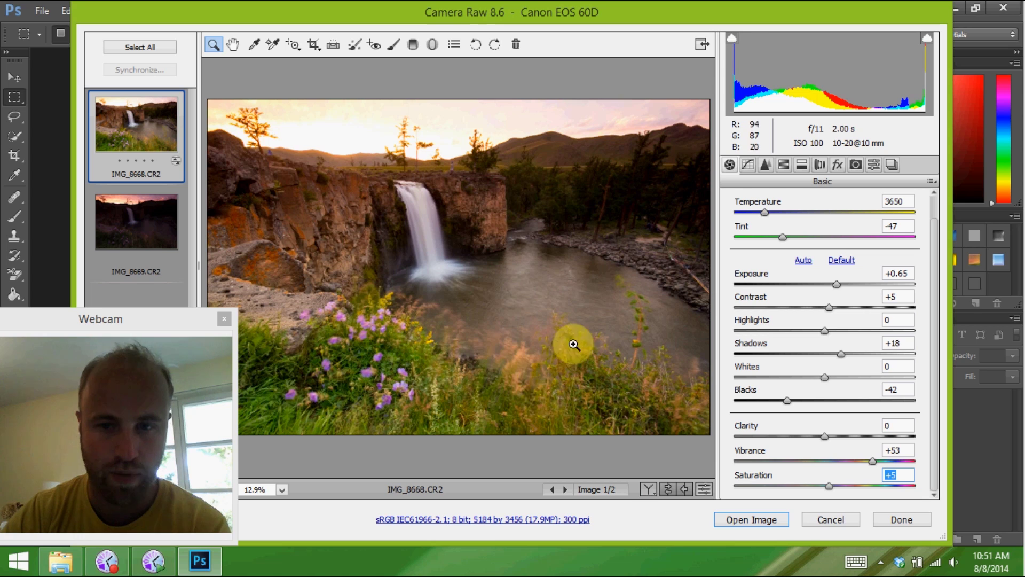
click(130, 226)
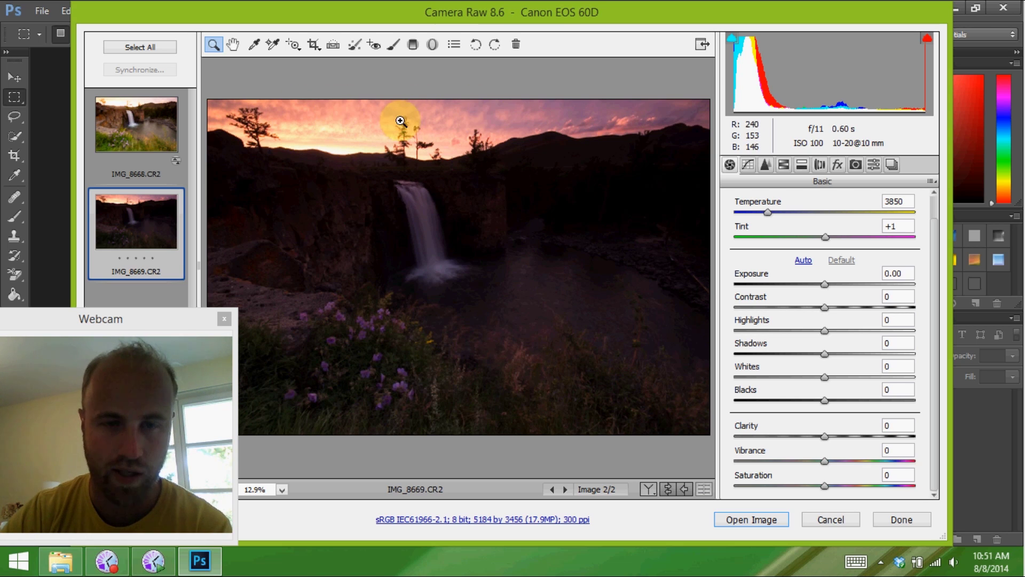
- Give IMG_8669 Vibrance +59, Saturation +18, Contrast +15, Whites +42 and Clarity +16
drag(347, 117, 517, 210)
drag(482, 91, 591, 217)
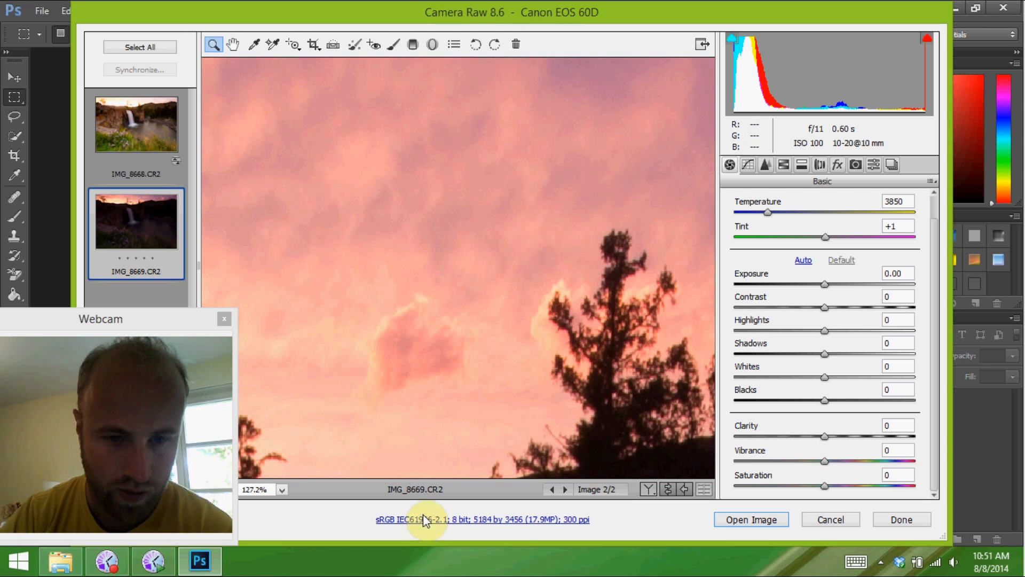
click(279, 490)
click(286, 468)
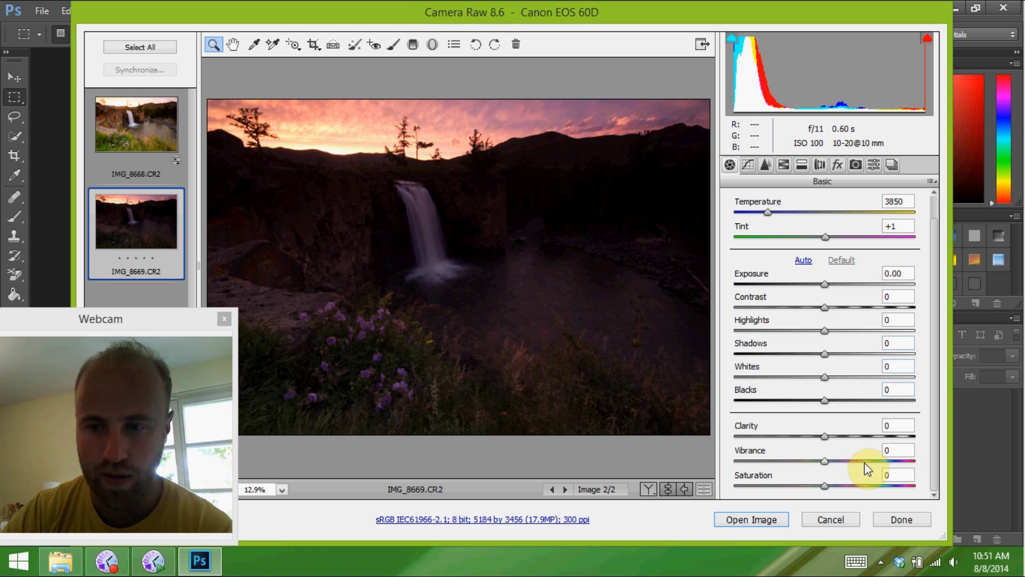
drag(865, 462, 879, 462)
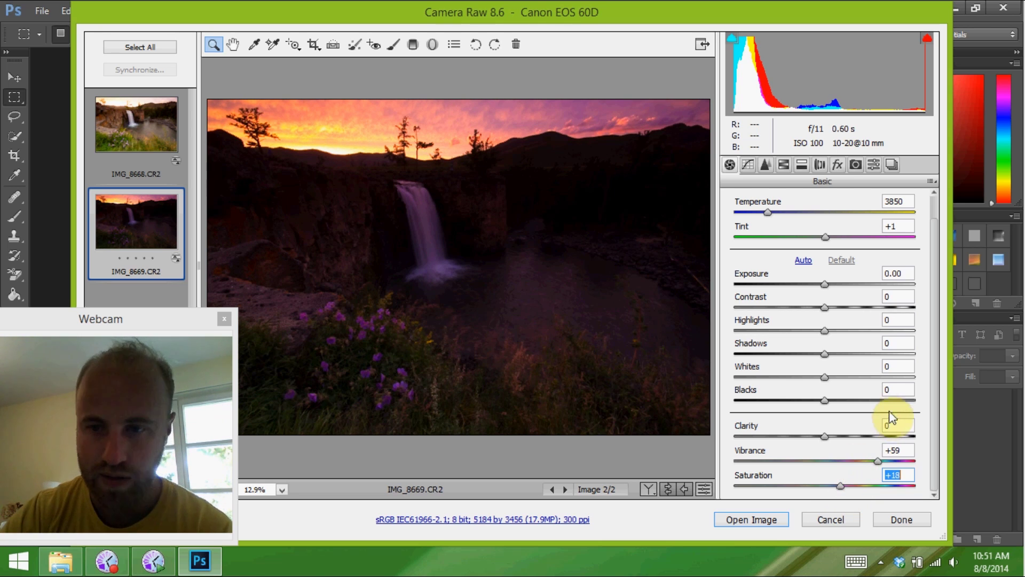
mouse_move(848, 308)
mouse_down()
mouse_move(858, 308)
mouse_move(768, 313)
mouse_move(876, 311)
mouse_move(837, 312)
mouse_up()
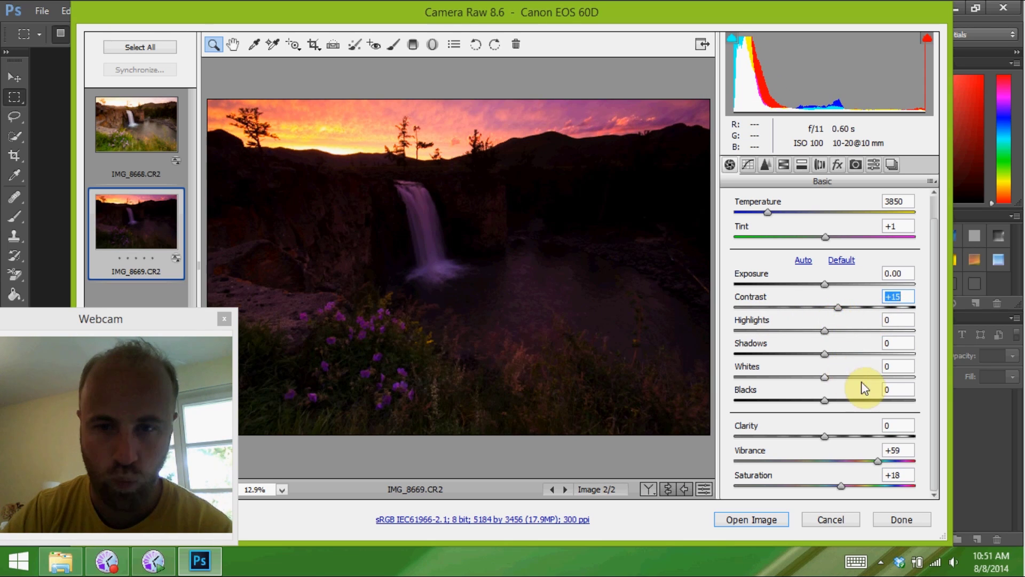
drag(825, 380, 876, 378)
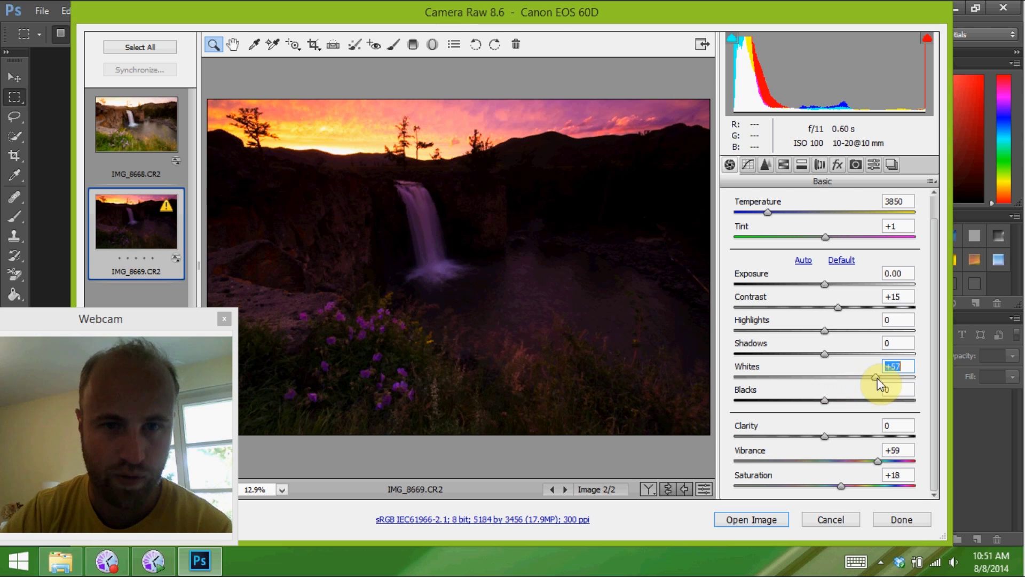
mouse_move(853, 436)
mouse_down()
mouse_move(777, 441)
mouse_move(843, 440)
mouse_move(790, 450)
mouse_move(777, 442)
mouse_move(841, 445)
mouse_up()
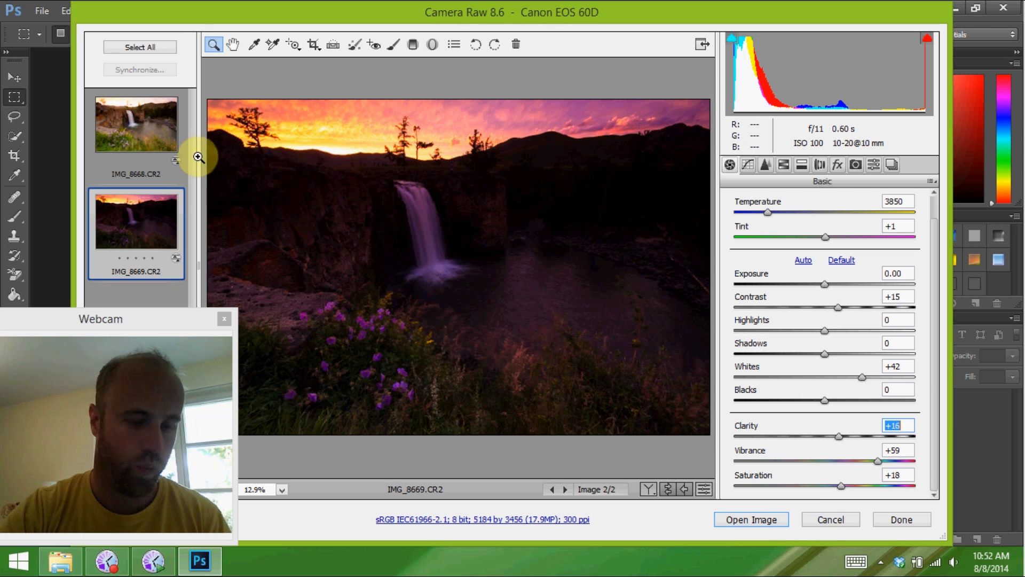
ctrl+click(136, 133)
- Open both edited exposures in Photoshop and bring the IMG_8669.CR2 document to the front
click(147, 48)
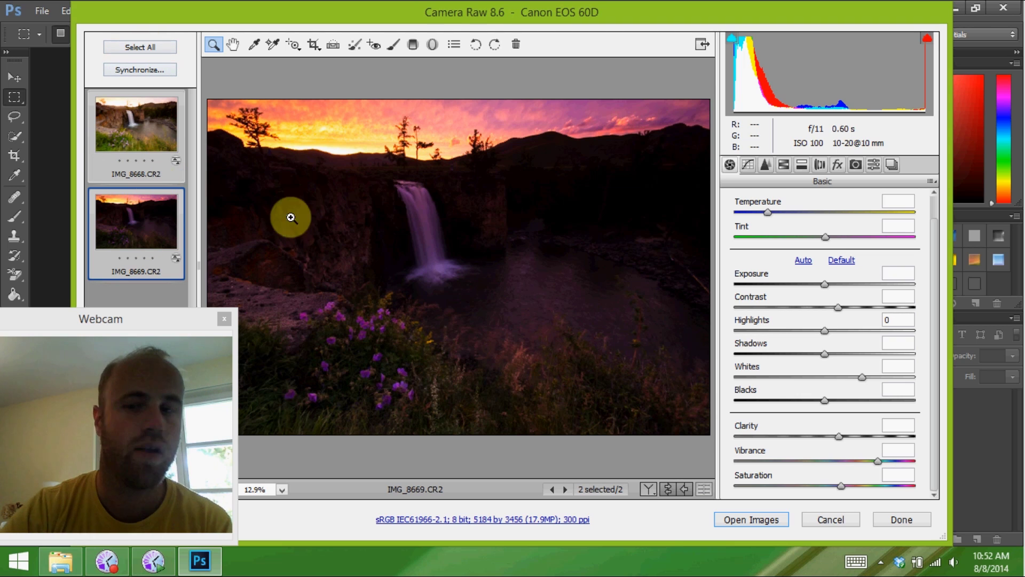
click(770, 521)
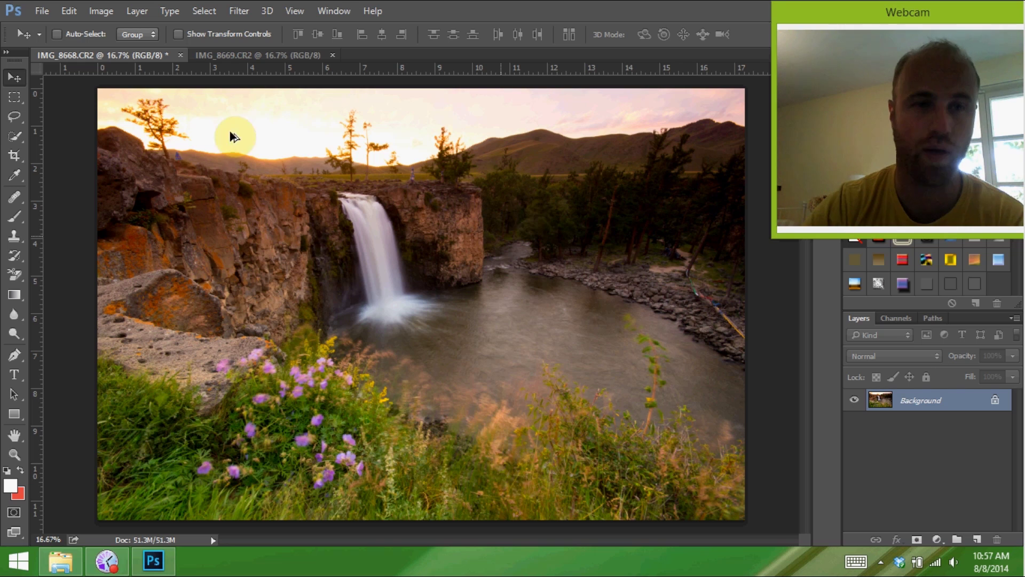
click(230, 52)
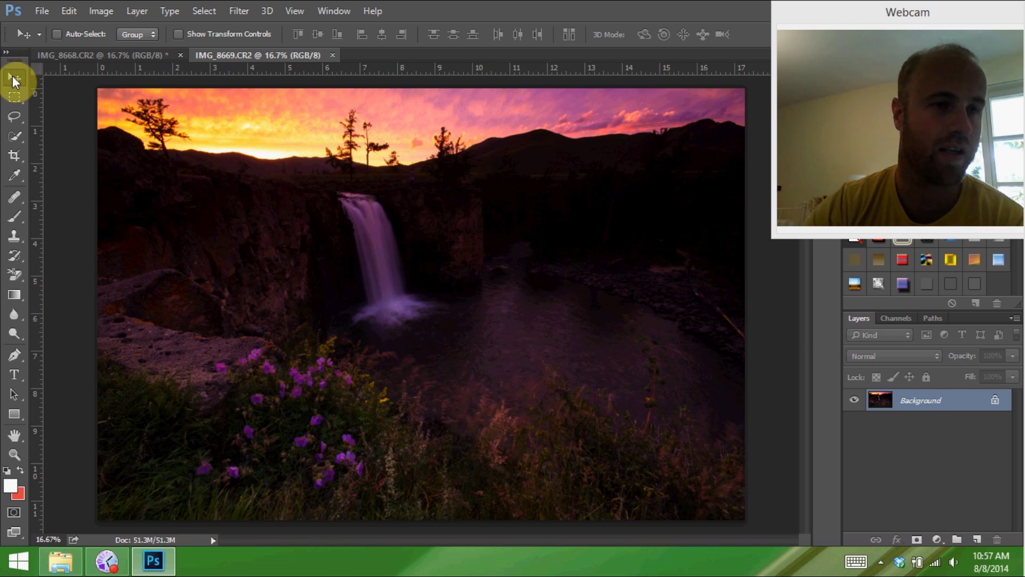
- Move the sunset image into IMG_8668 as an aligned Layer 1 with a white layer mask
drag(355, 220, 335, 207)
drag(256, 183, 280, 195)
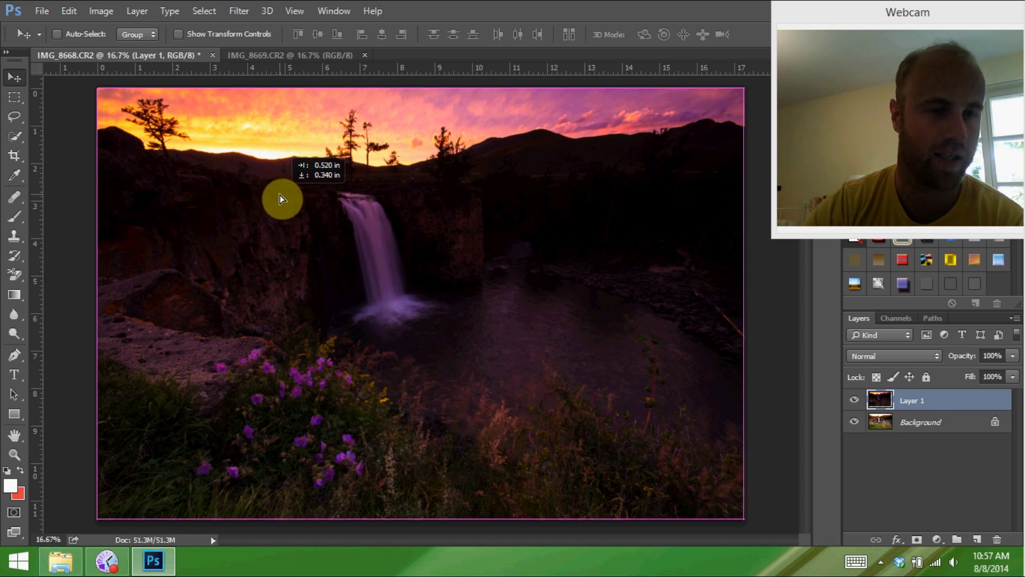
drag(280, 194, 277, 195)
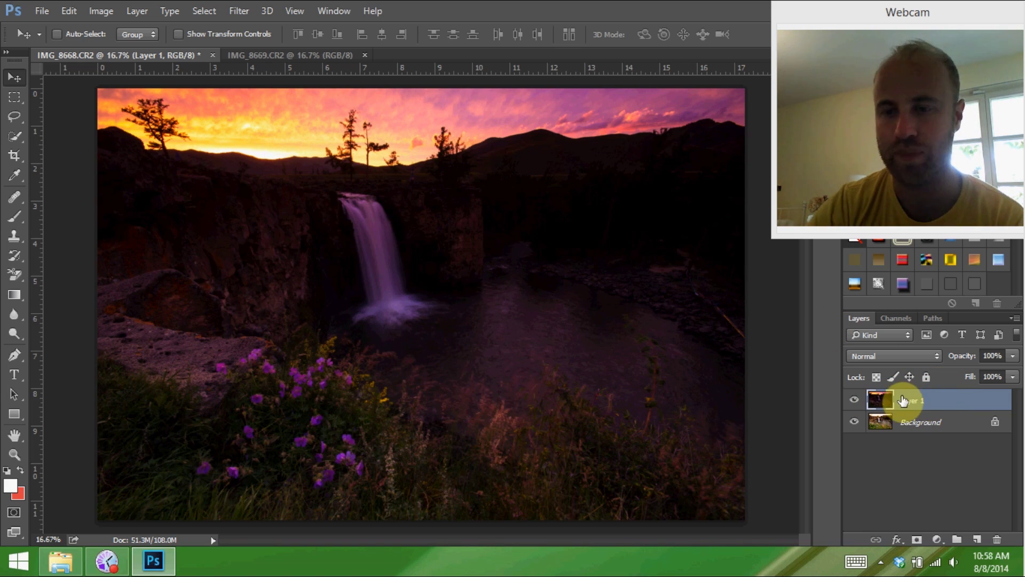
click(917, 540)
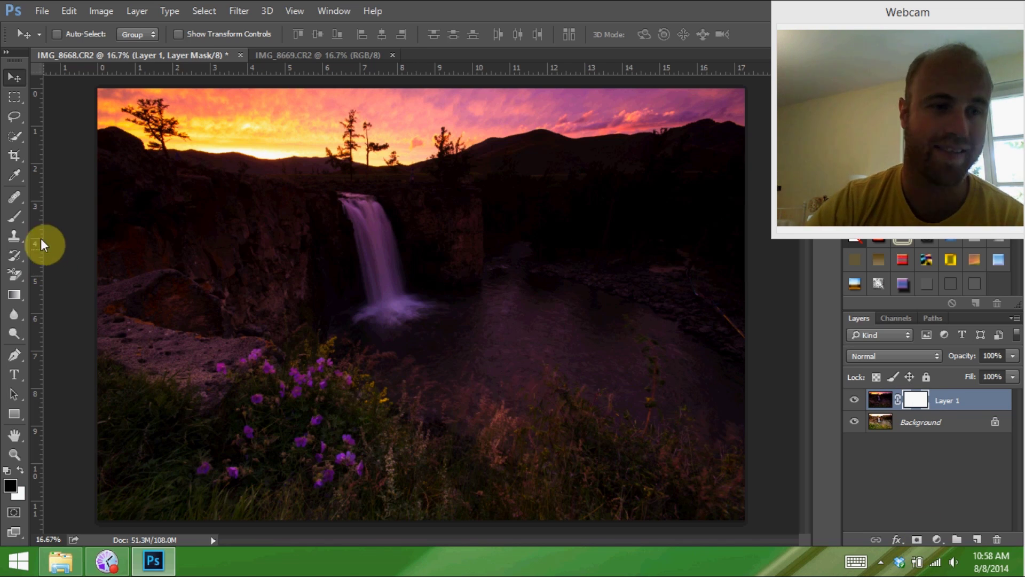
- Draw a mask gradient on Layer 1 from the waterfall top up to the treeline
click(15, 295)
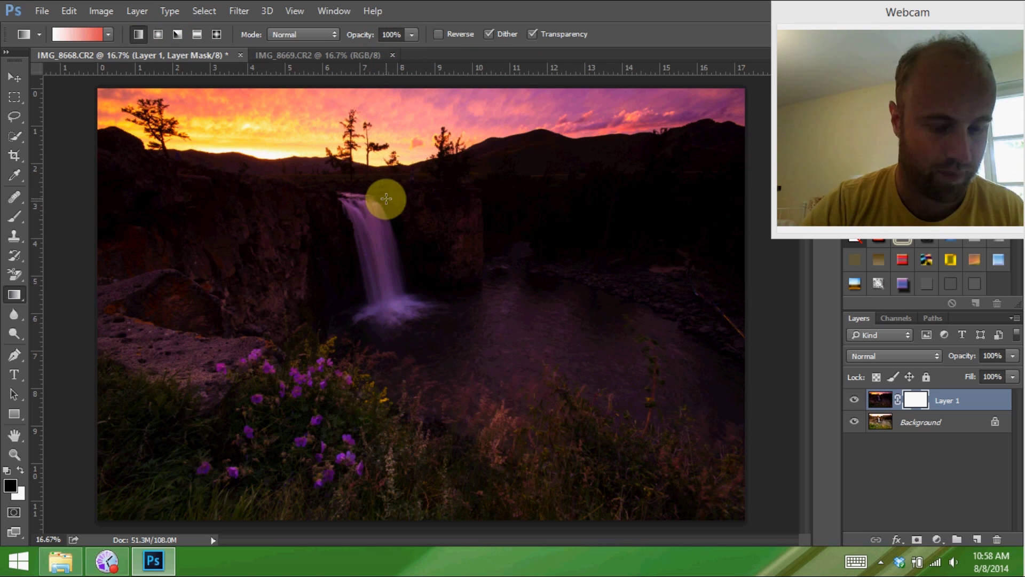
drag(385, 202, 387, 151)
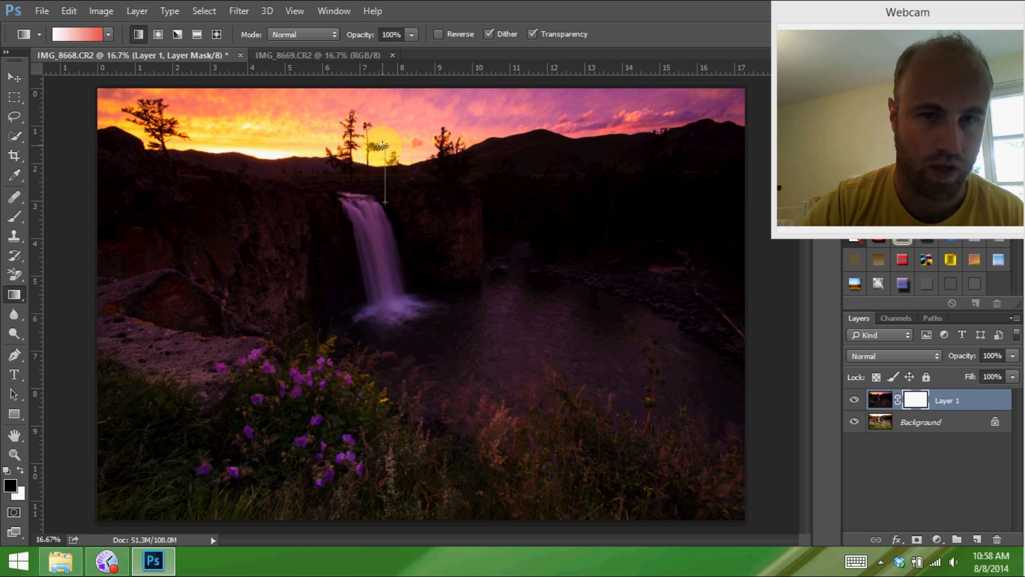
drag(385, 174, 384, 139)
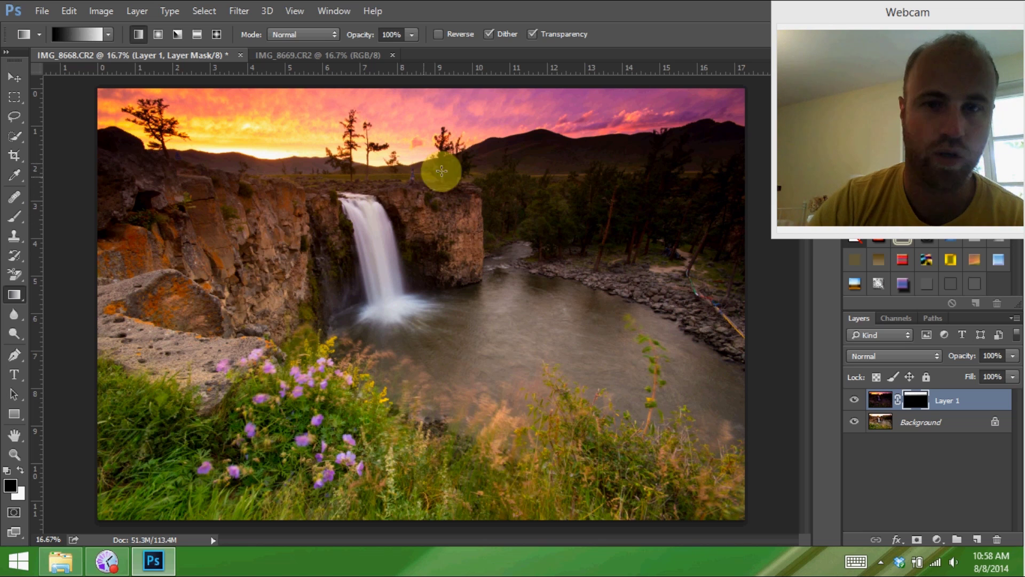
- Redraw the mask gradient repeatedly from the waterfall upward until the sky fades smoothly into the cliffs
click(360, 225)
drag(360, 226, 350, 118)
drag(355, 221, 345, 108)
drag(363, 260, 351, 137)
drag(356, 233, 348, 134)
drag(340, 218, 340, 155)
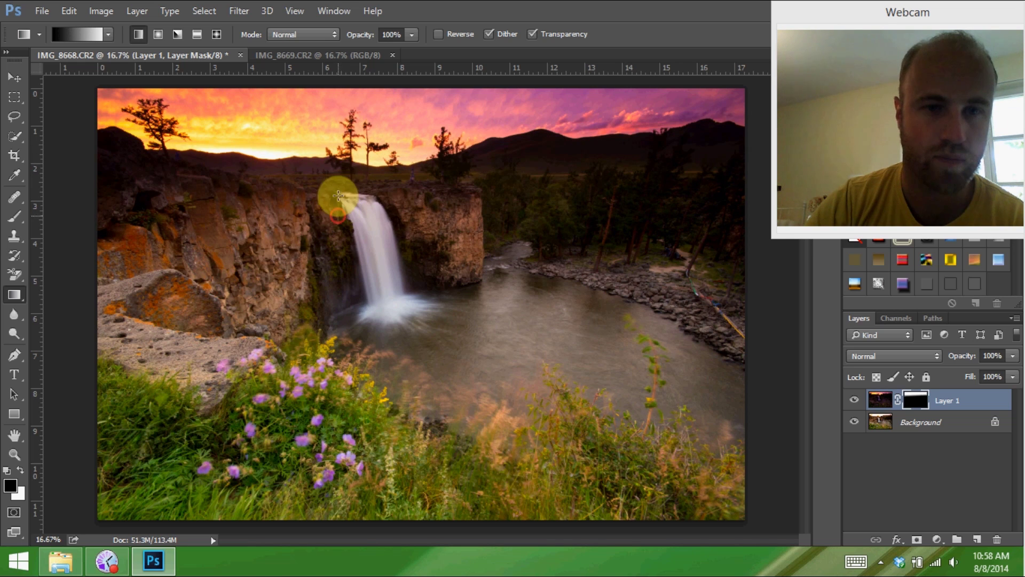
drag(338, 193, 328, 152)
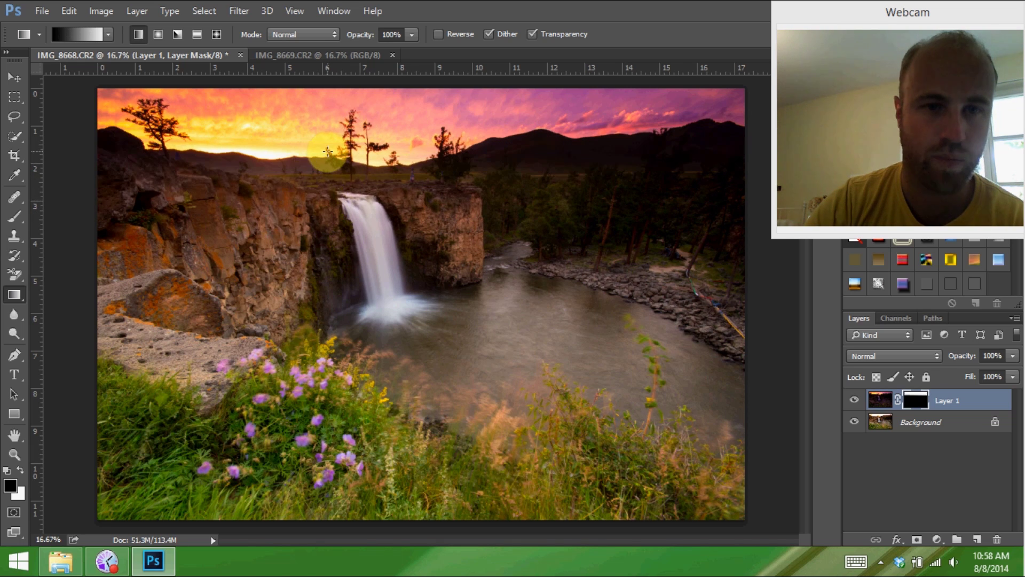
drag(355, 185, 354, 155)
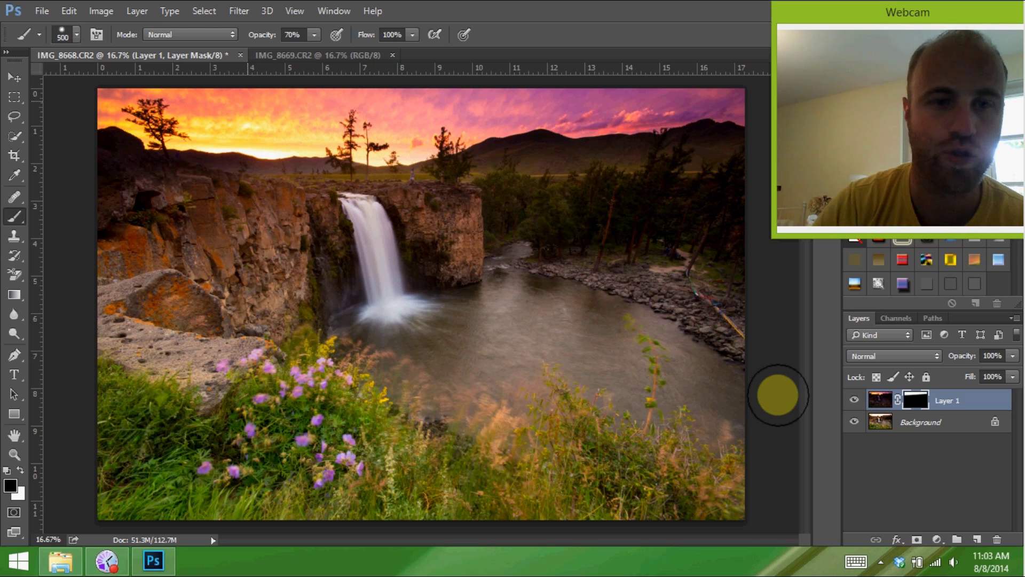
- Paint the mask with a 500 px soft brush at 18% opacity over the left cliff, trees and mountains
click(23, 85)
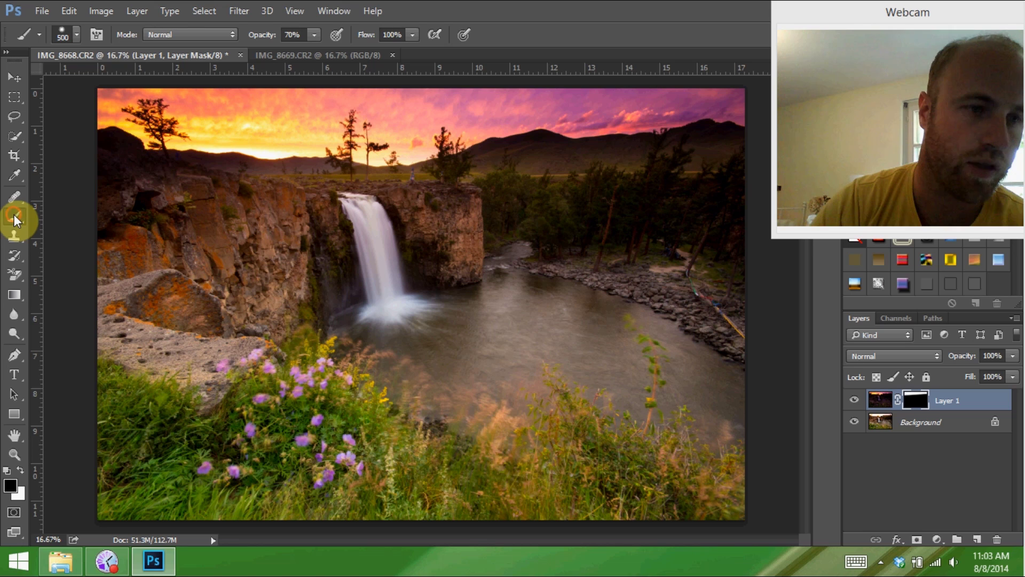
click(70, 35)
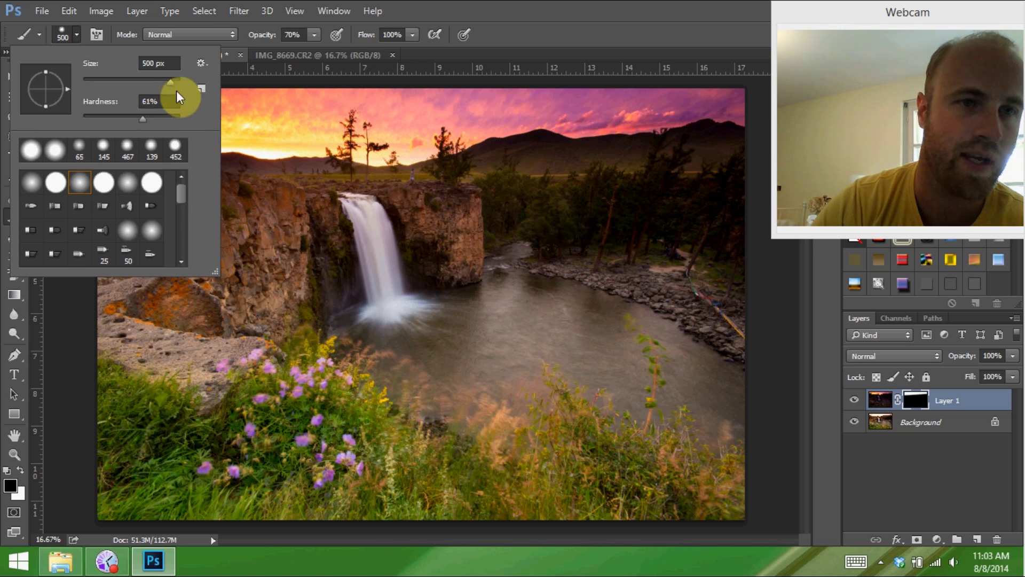
click(538, 33)
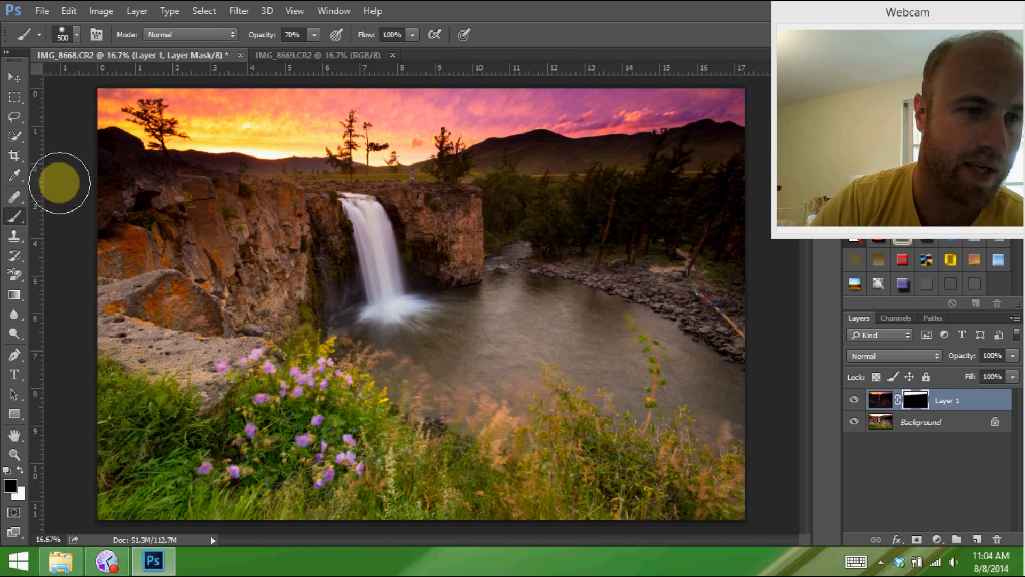
click(173, 196)
mouse_move(173, 196)
mouse_down()
mouse_move(149, 190)
mouse_move(189, 204)
mouse_move(172, 191)
mouse_move(181, 193)
mouse_move(131, 191)
mouse_move(103, 163)
mouse_move(125, 173)
mouse_move(118, 161)
mouse_move(102, 157)
mouse_move(107, 184)
mouse_move(129, 207)
mouse_move(119, 167)
mouse_up()
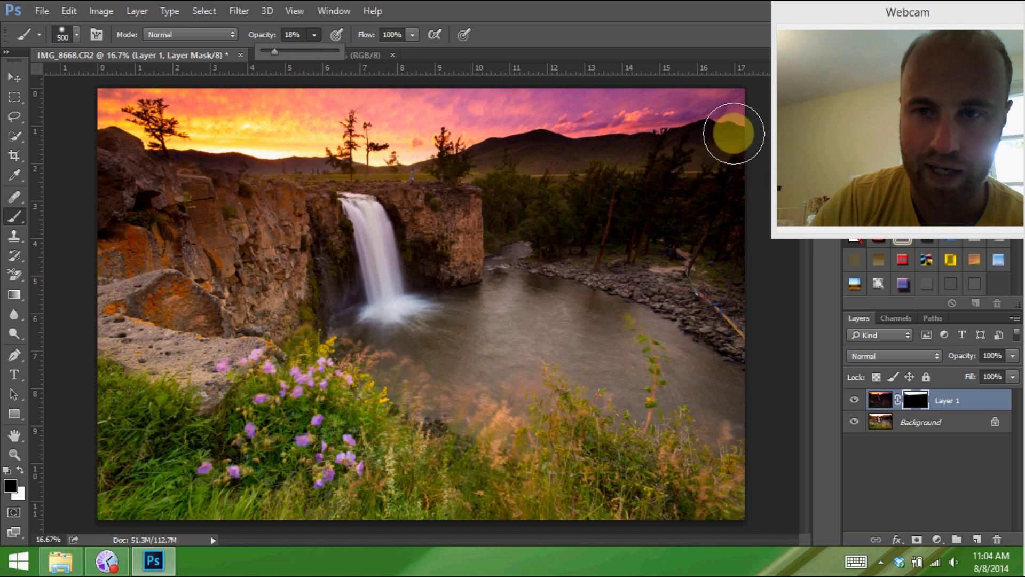
click(612, 37)
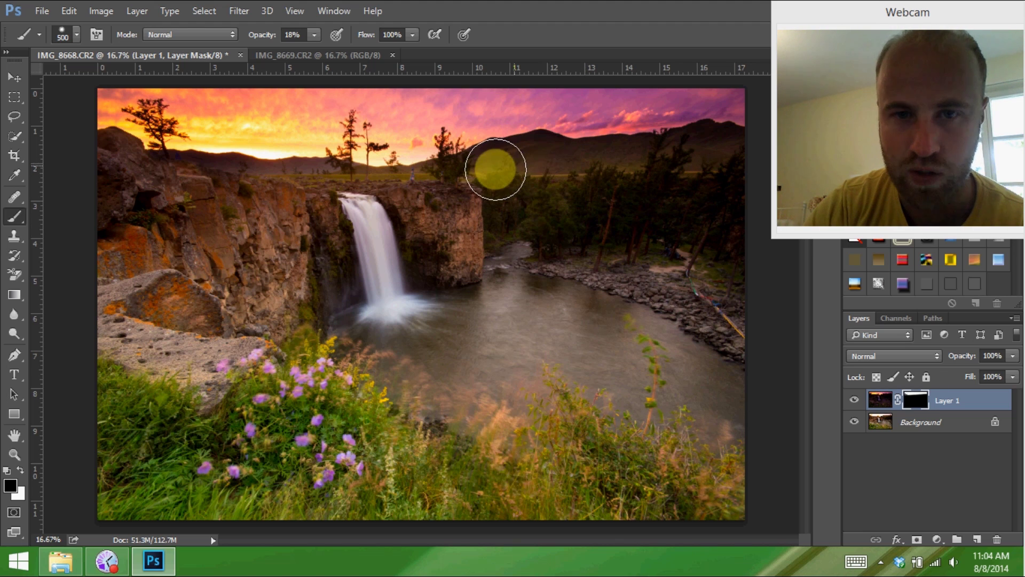
mouse_move(494, 170)
mouse_down()
mouse_move(598, 176)
mouse_move(728, 155)
mouse_move(707, 149)
mouse_move(333, 199)
mouse_move(387, 242)
mouse_move(277, 154)
mouse_move(360, 226)
mouse_up()
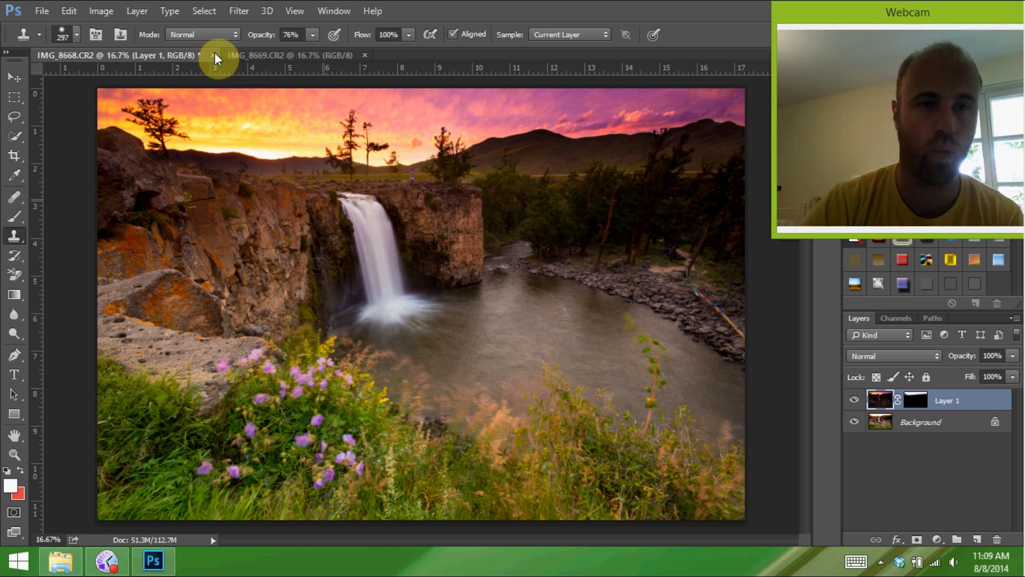
- Flatten the image to one Background layer and undo a stray clone-stamp dab on the water
click(132, 10)
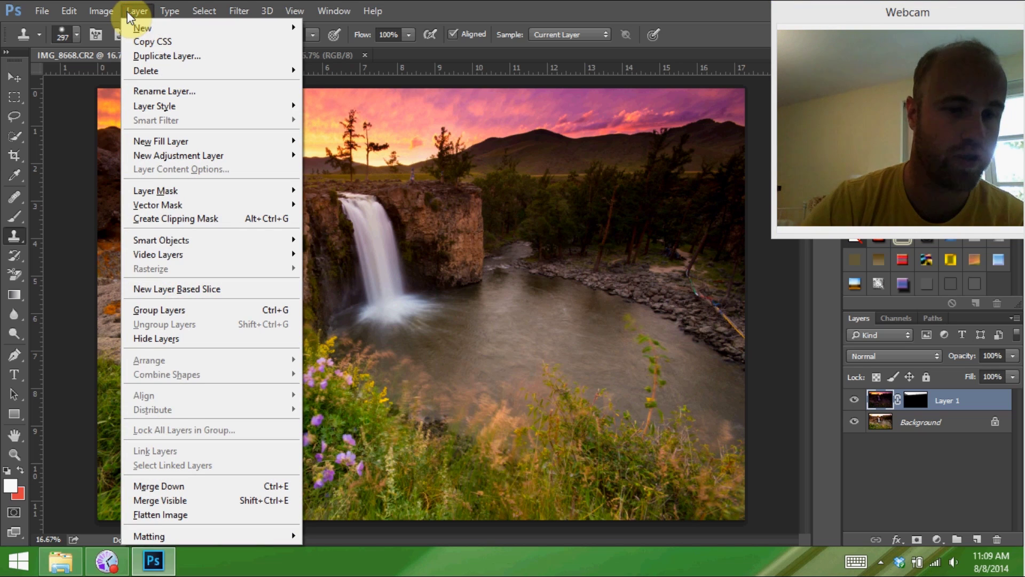
click(243, 514)
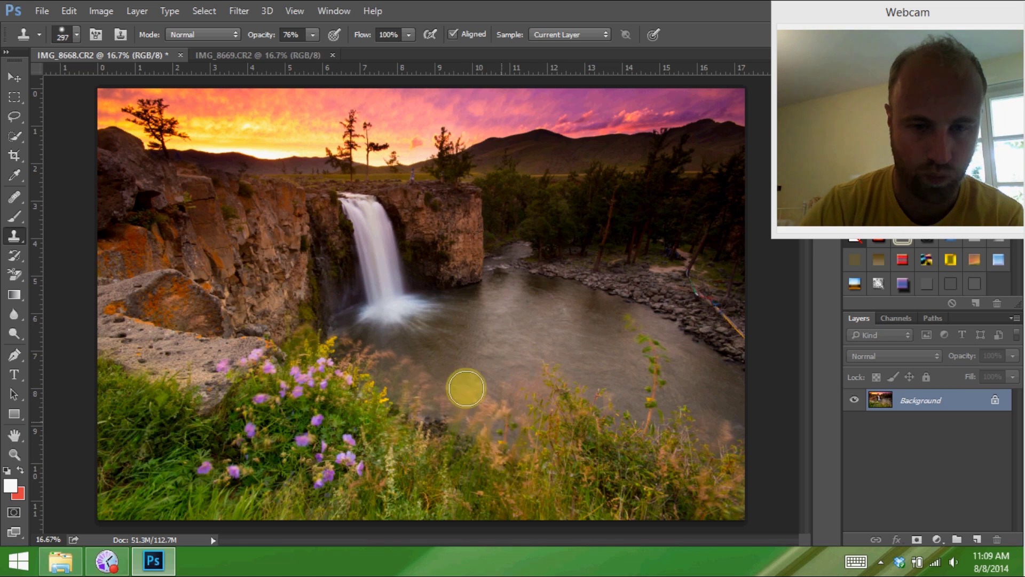
click(500, 350)
key(ctrl+z)
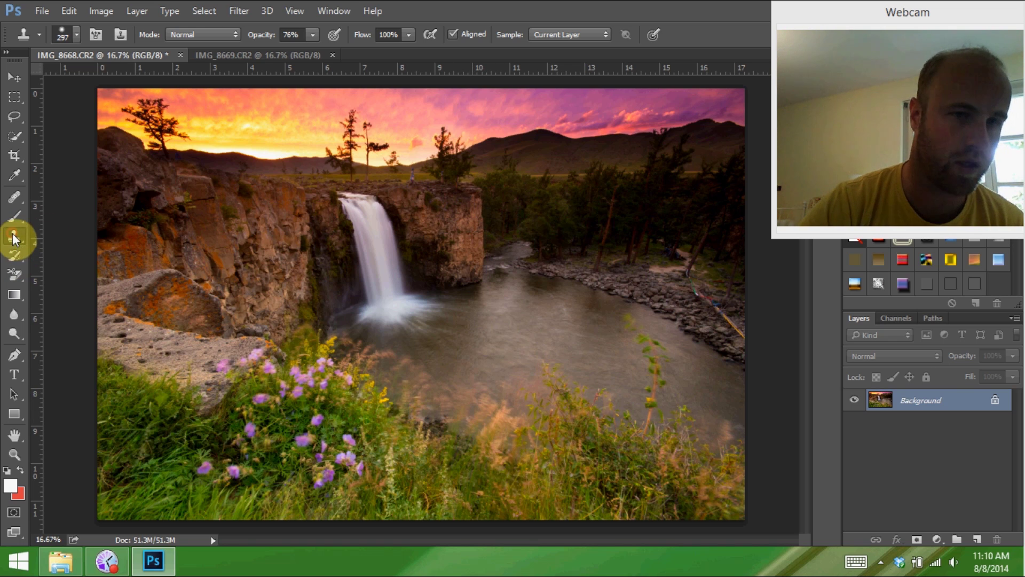
- Set Clone Stamp opacity to 63% and clone smooth water over the reddish blotches
click(313, 34)
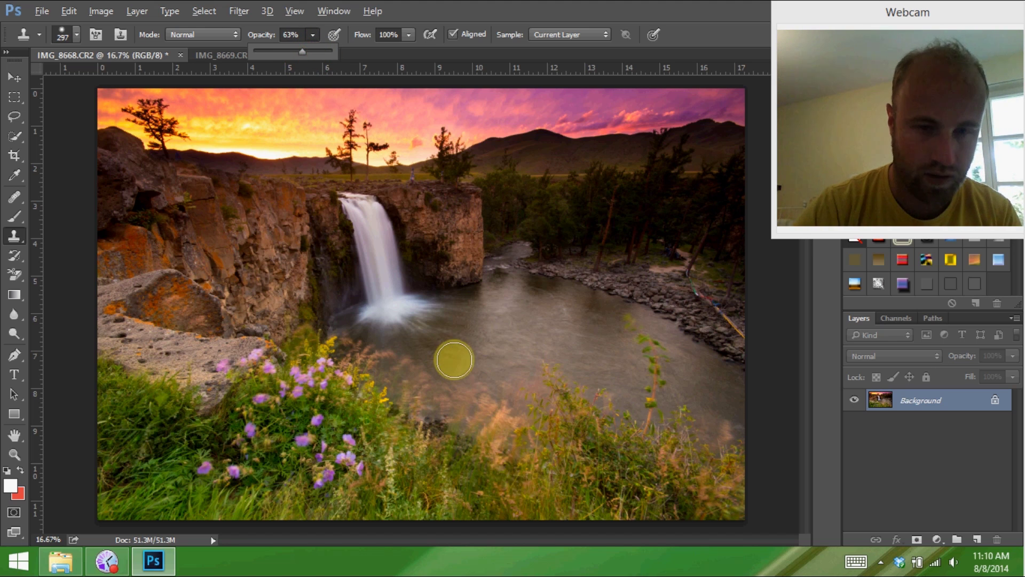
click(460, 347)
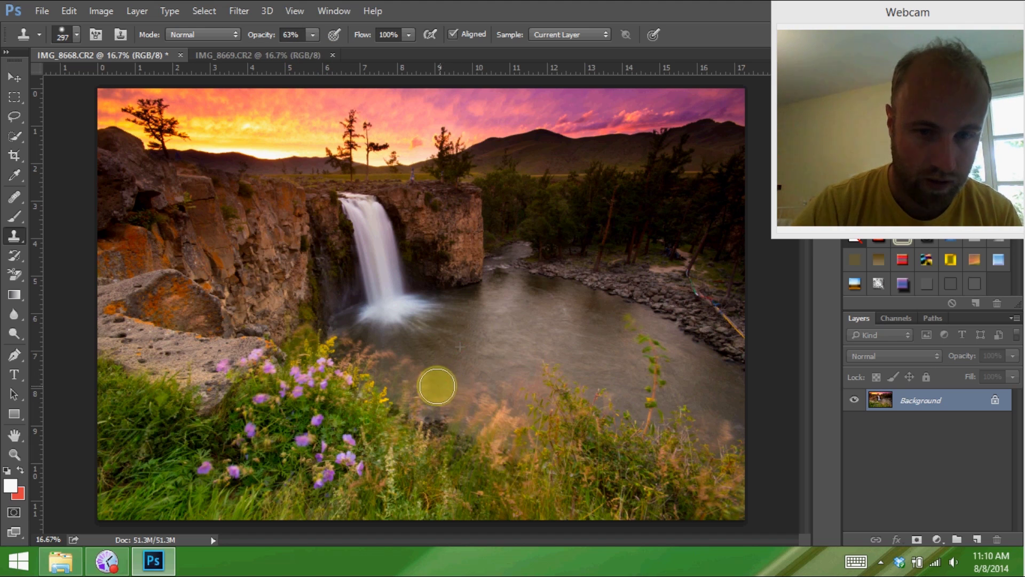
mouse_move(429, 383)
mouse_down()
mouse_move(420, 393)
mouse_move(476, 339)
mouse_move(473, 398)
mouse_move(458, 402)
mouse_up()
mouse_move(490, 386)
mouse_down()
mouse_move(505, 336)
mouse_move(501, 359)
mouse_move(511, 356)
mouse_up()
drag(505, 407, 505, 407)
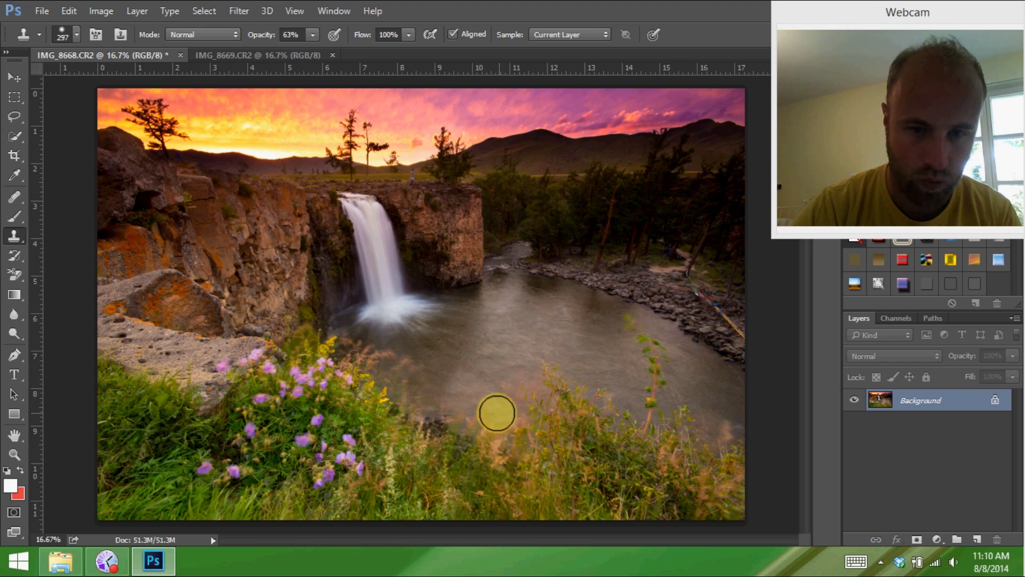
mouse_move(470, 405)
mouse_down()
mouse_move(488, 382)
mouse_move(469, 378)
mouse_move(444, 342)
mouse_move(454, 342)
mouse_up()
- Clone clean water over the remaining blotches beside the grass, undoing the stray waterfall-base dab
mouse_move(418, 370)
mouse_down()
mouse_move(407, 382)
mouse_move(465, 350)
mouse_up()
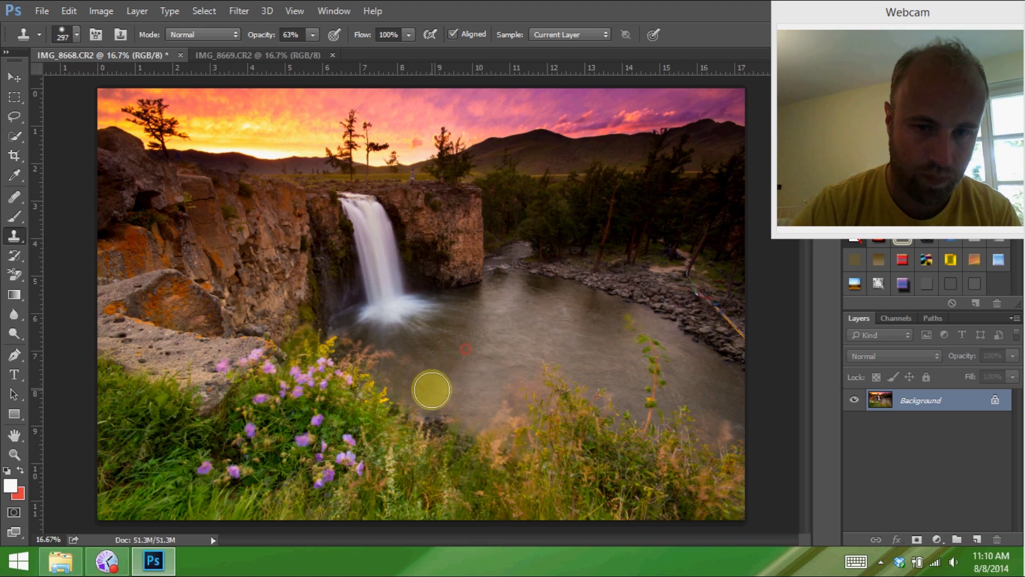
mouse_move(420, 395)
mouse_down()
mouse_move(423, 373)
mouse_move(450, 347)
mouse_move(441, 353)
mouse_up()
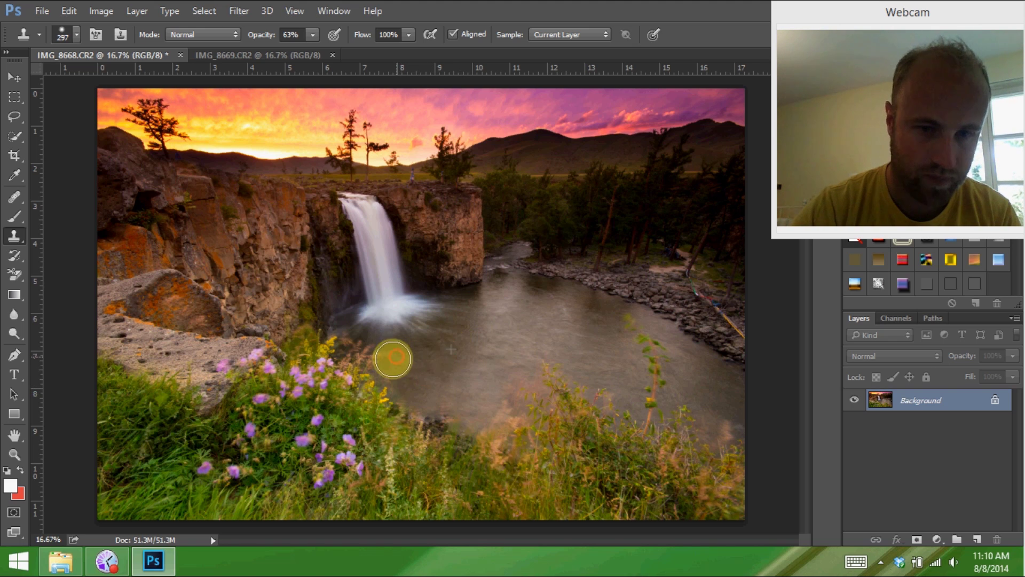
mouse_move(368, 354)
mouse_down()
mouse_move(451, 346)
mouse_move(387, 357)
mouse_move(428, 359)
mouse_move(411, 358)
mouse_up()
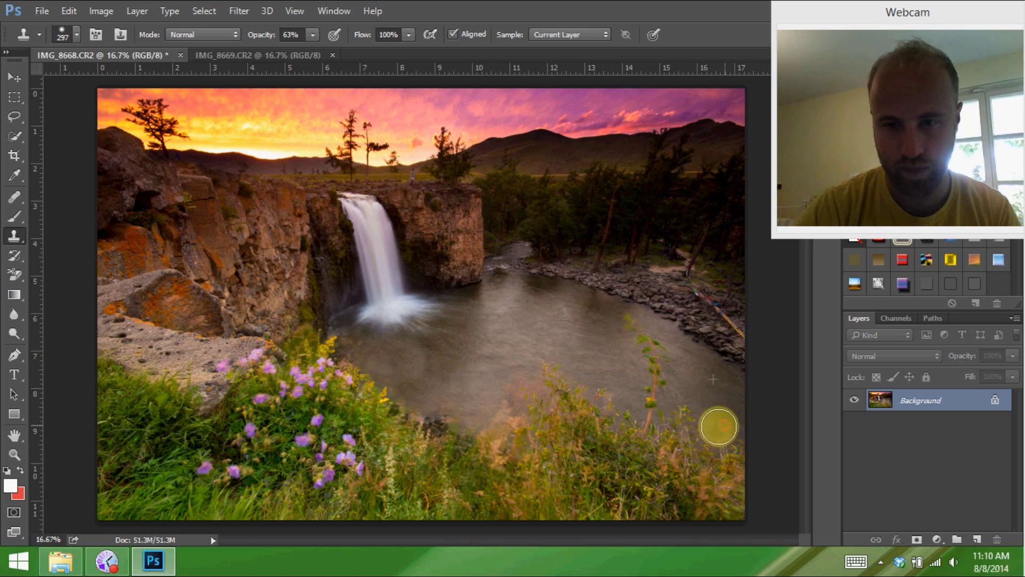
click(496, 359)
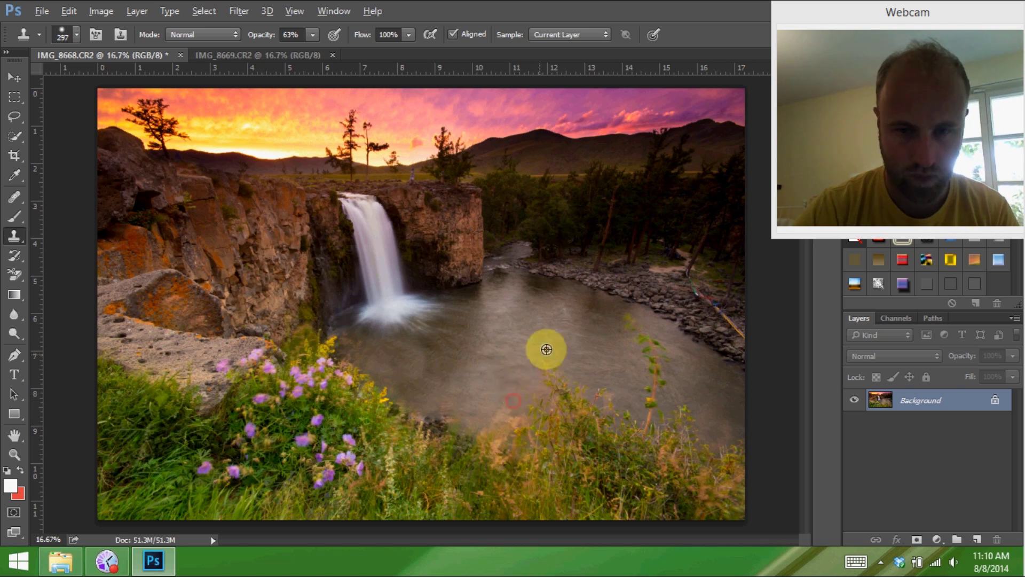
click(506, 408)
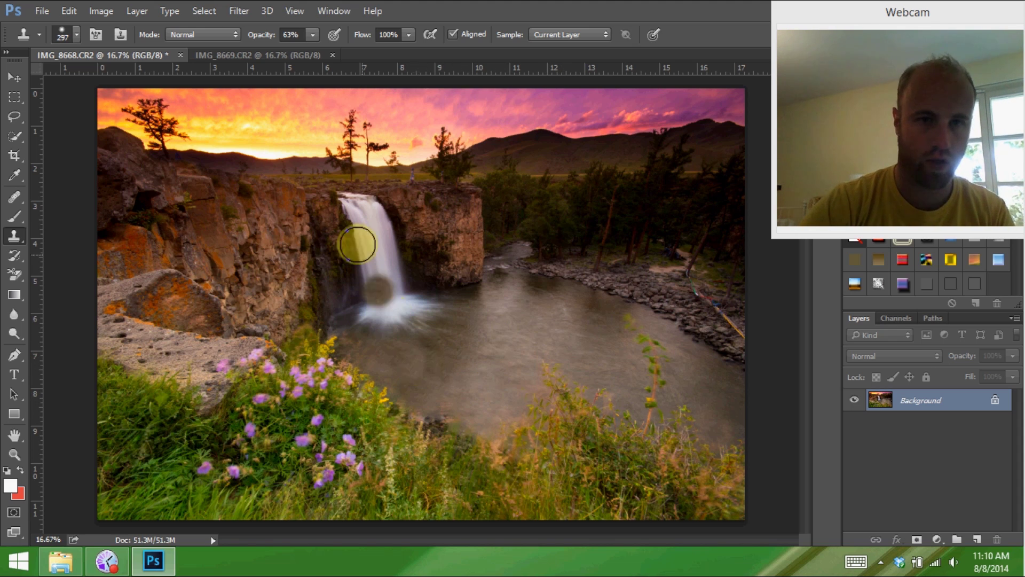
click(415, 358)
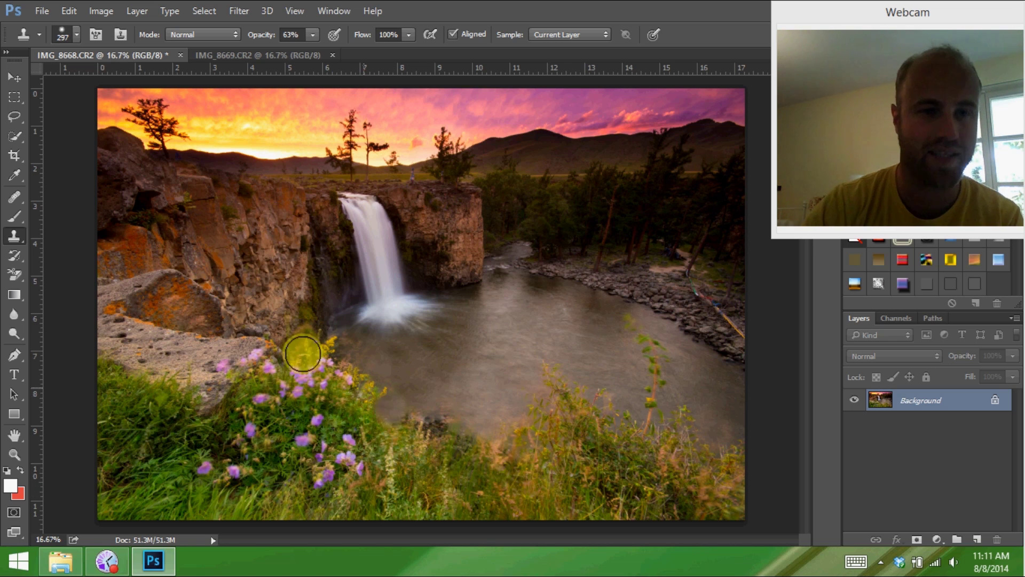
click(381, 295)
key(ctrl+z)
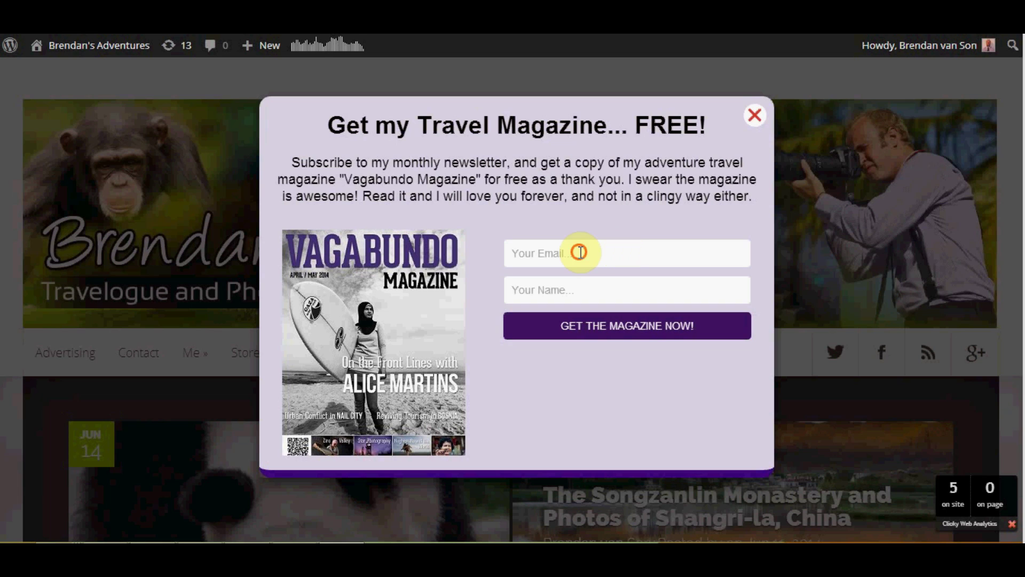
- Dismiss the Vagabundo Magazine popup and scroll down to the sidebar Sign Up form
click(581, 252)
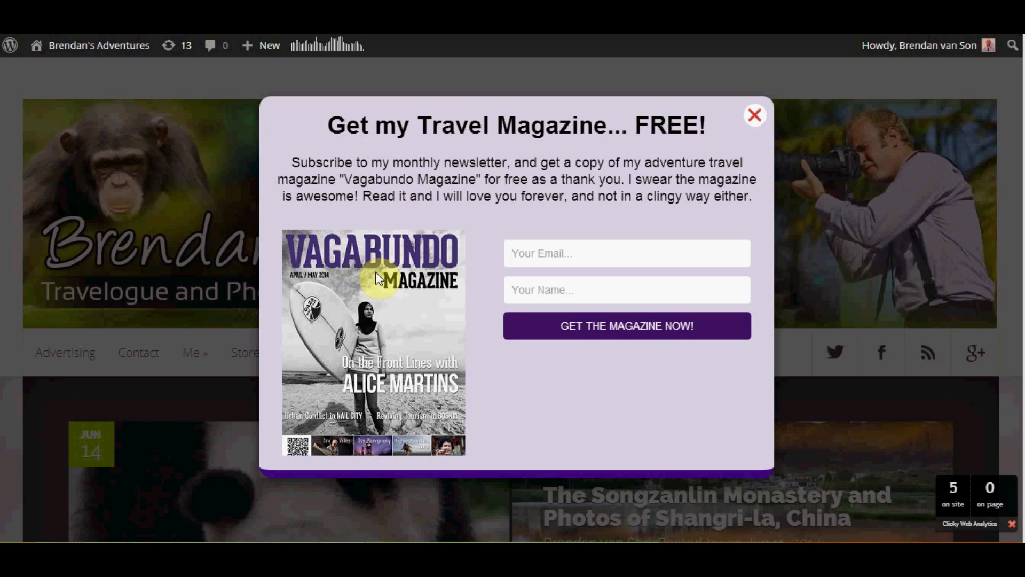
click(754, 116)
scroll(923, 240, down, 5)
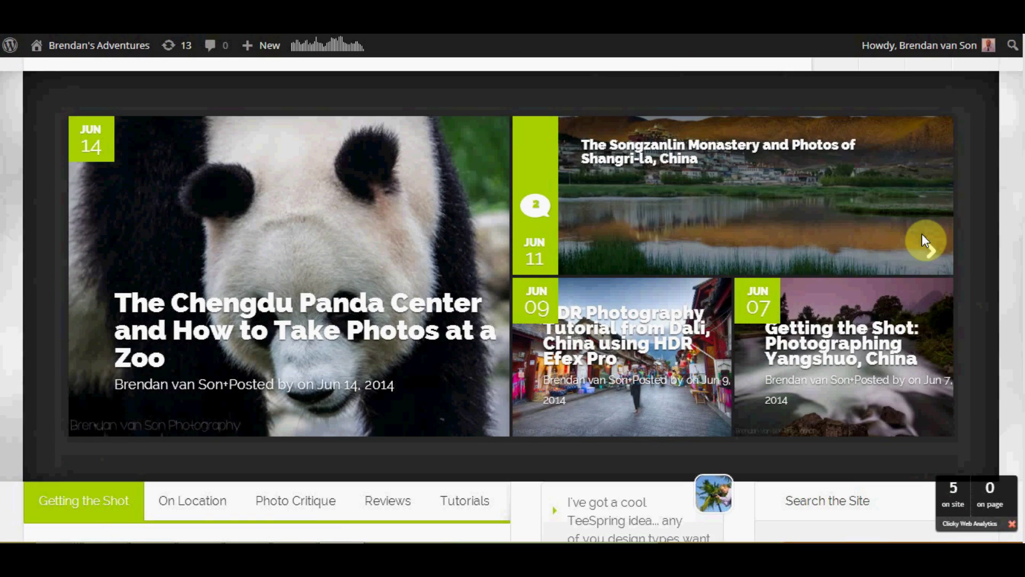
scroll(923, 240, down, 6)
scroll(922, 240, down, 8)
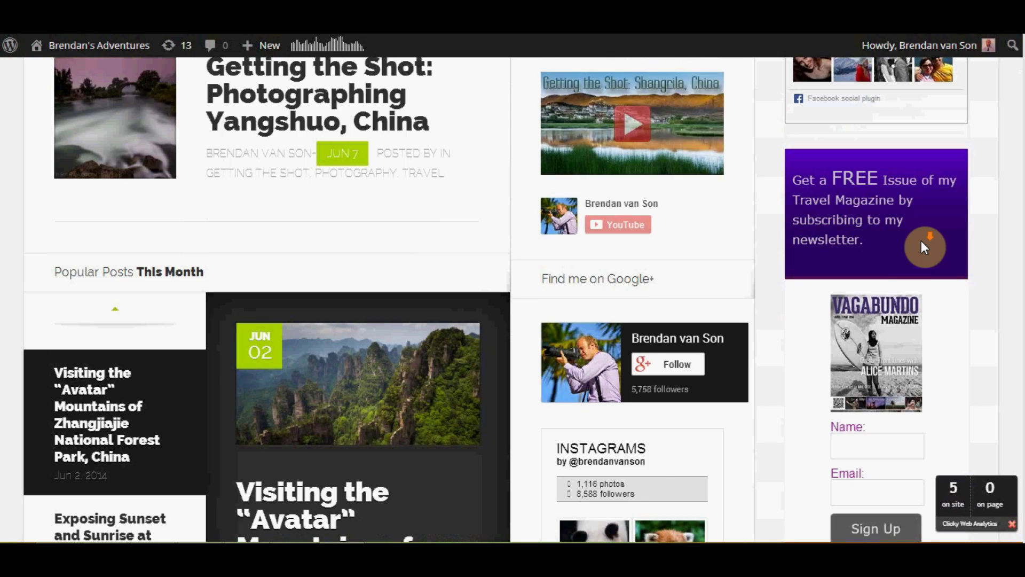